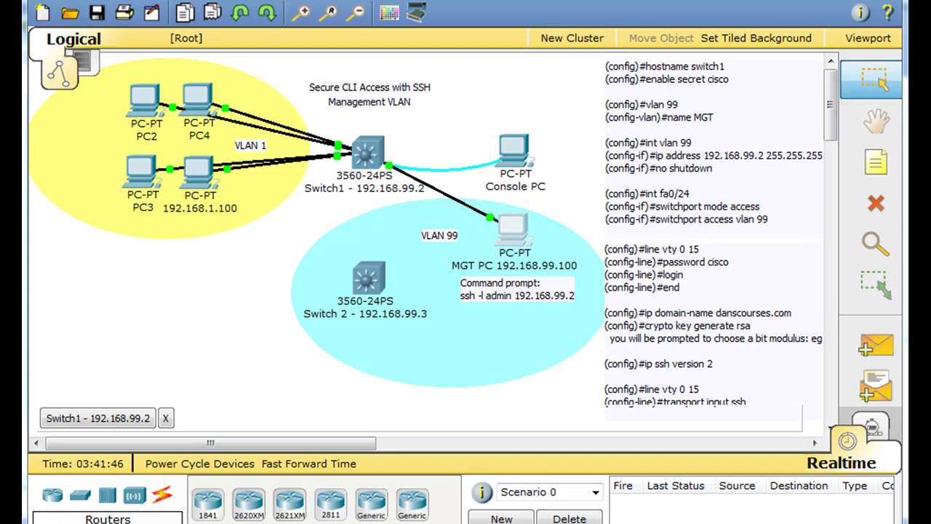
- Open Switch1's CLI window, then move it higher and enlarge it
drag(457, 454, 456, 478)
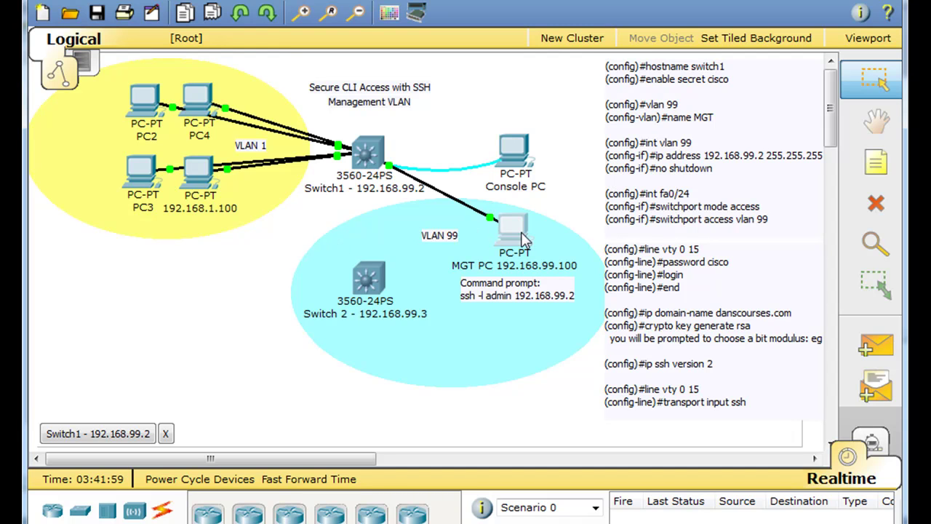
mouse_move(370, 154)
click(375, 149)
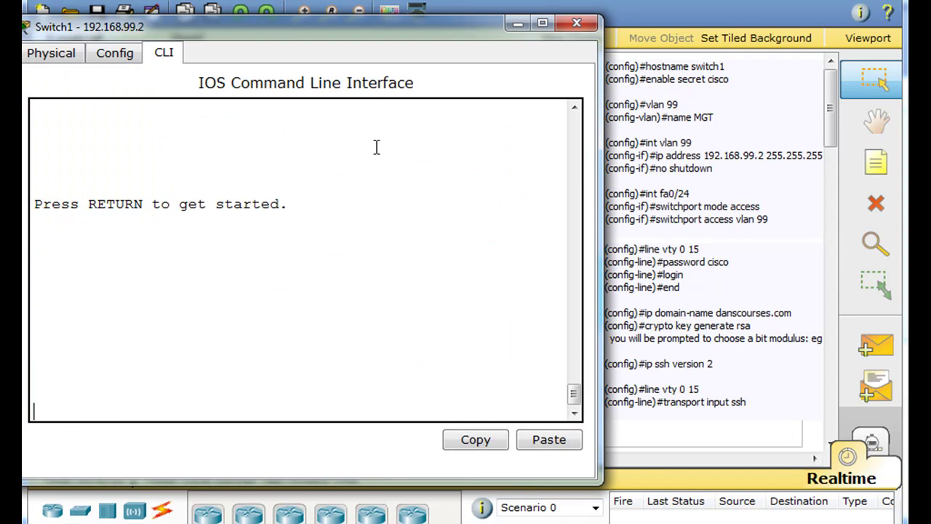
drag(245, 35, 282, 14)
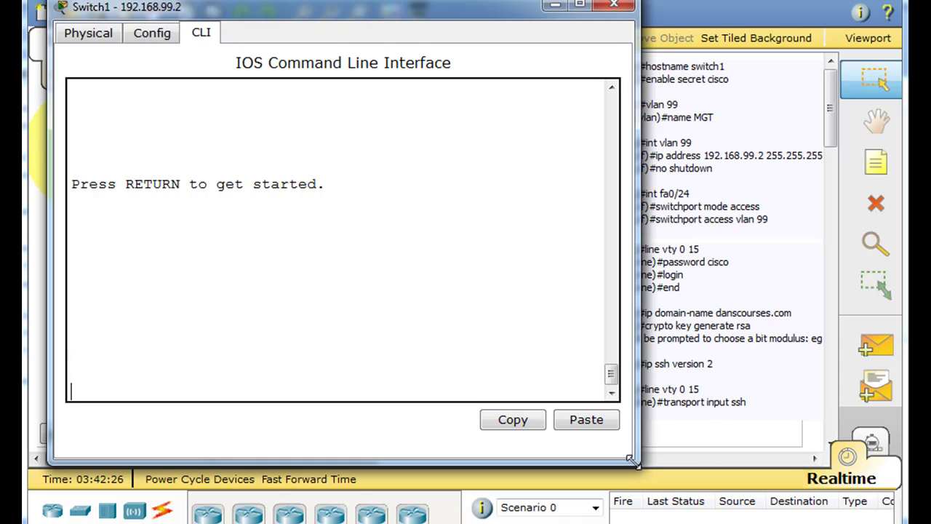
drag(635, 468, 810, 504)
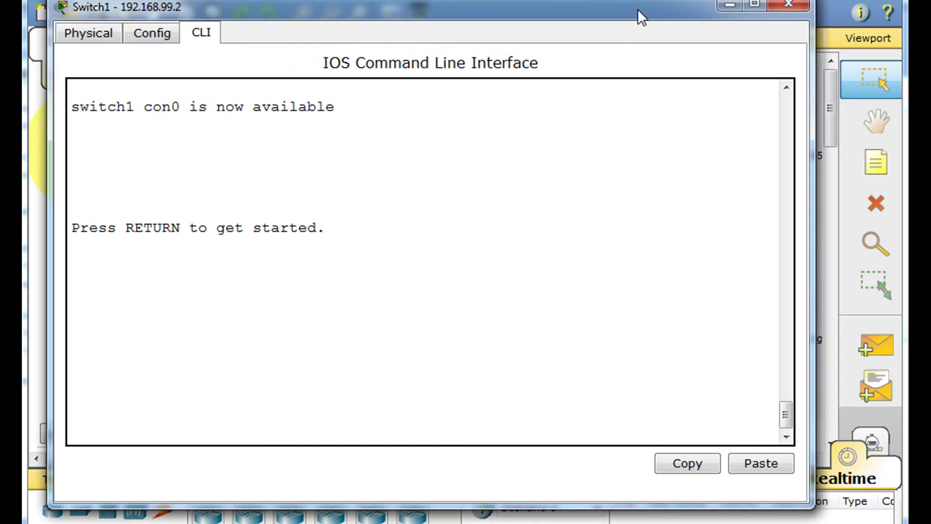
drag(638, 16, 654, 1)
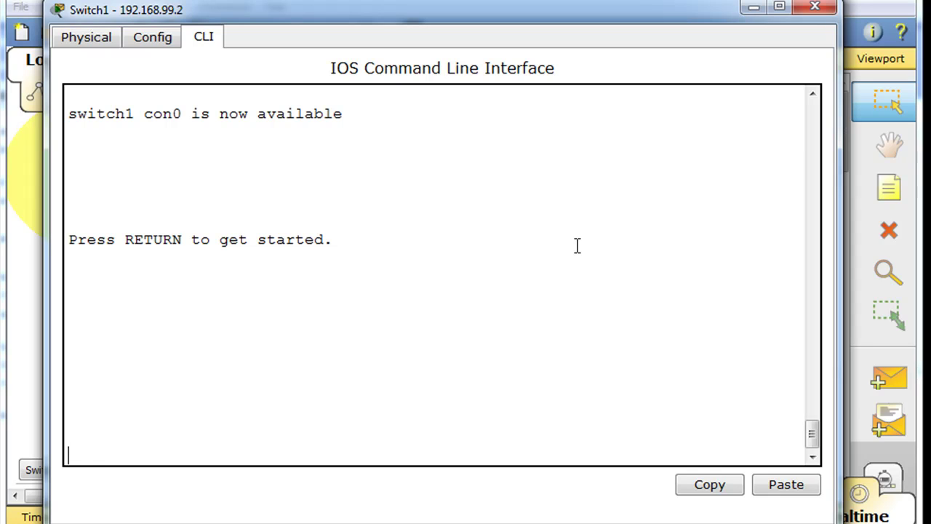
- On Switch1, enter privileged mode with the enable password, then global configuration mode
key(Return)
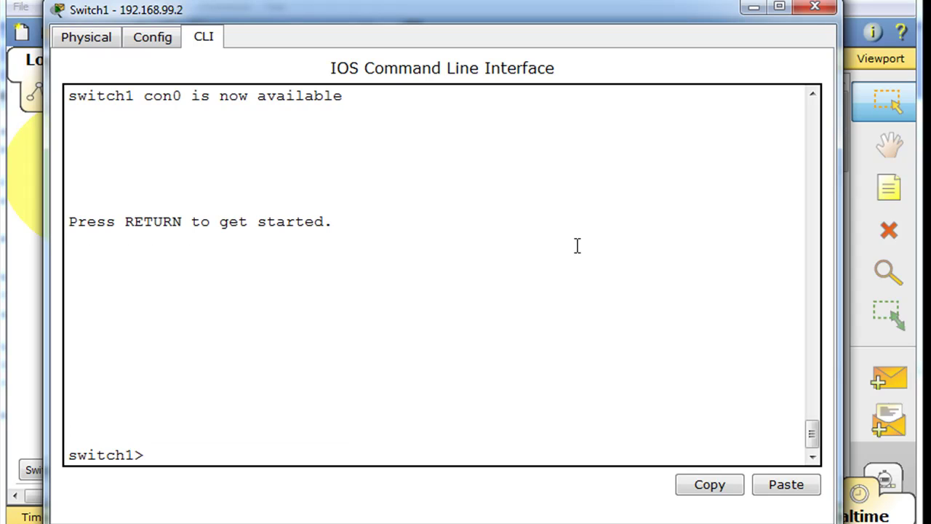
text(enable)
key(Return)
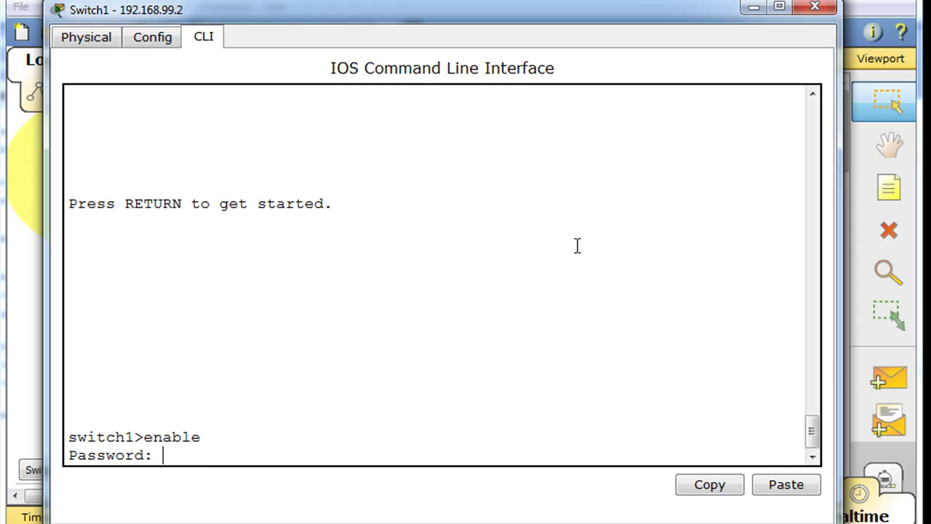
key(Return)
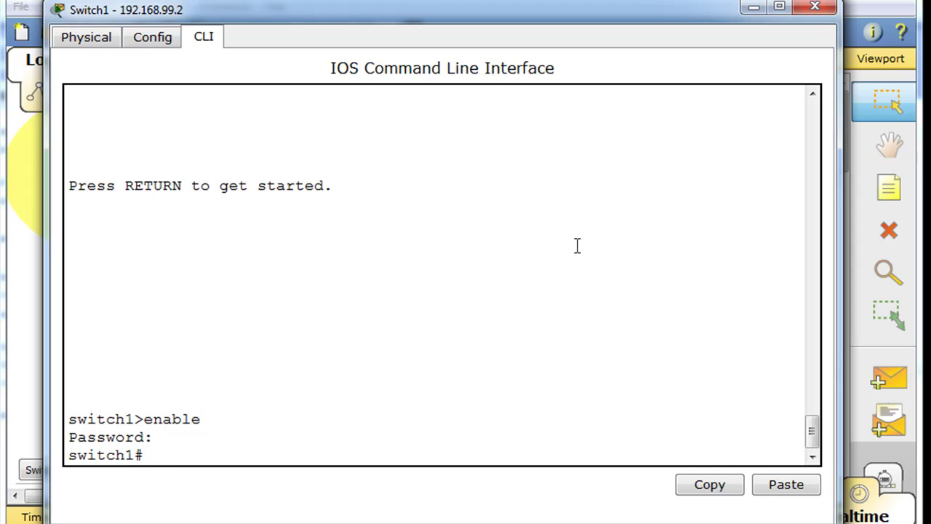
text(configure terminal)
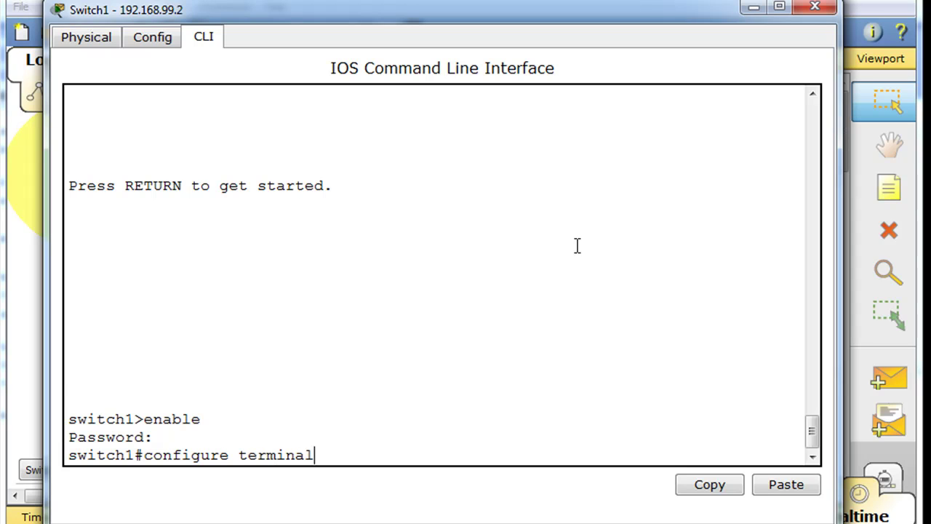
key(Return)
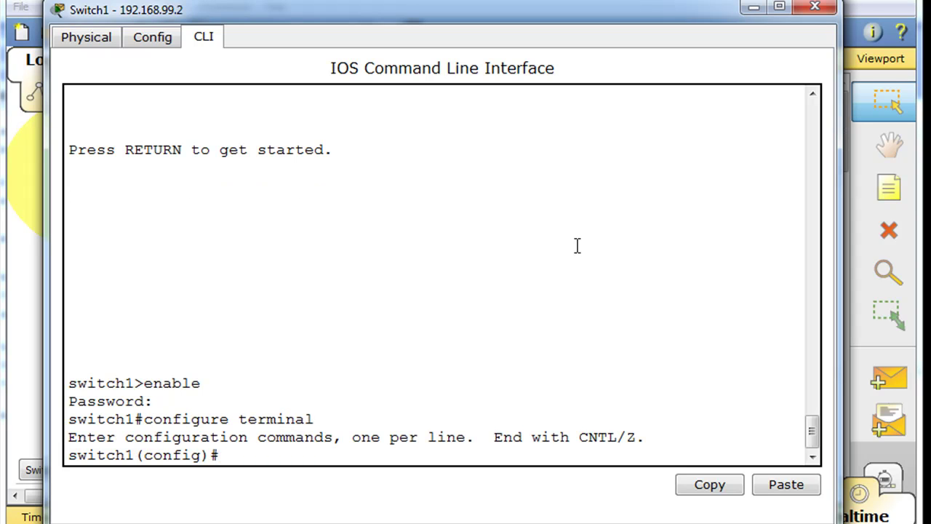
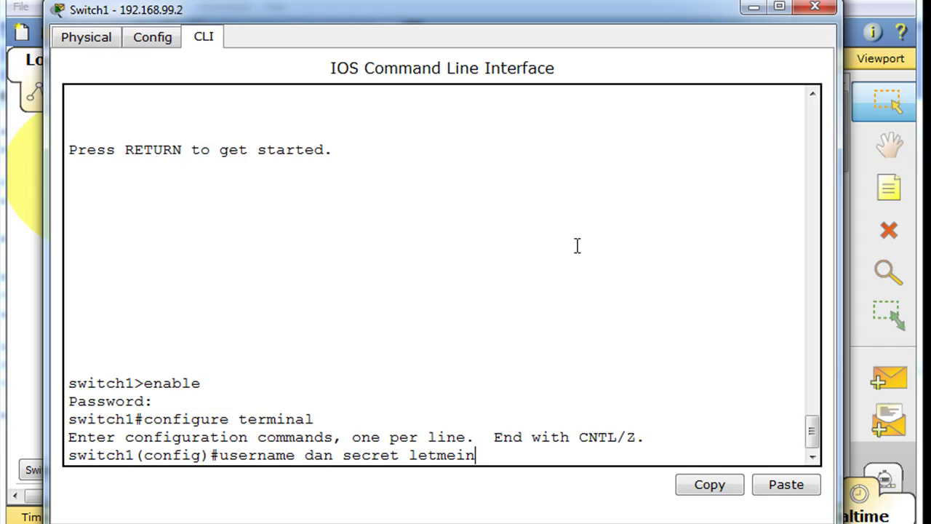
- Create a local username with a secret password
key(Return)
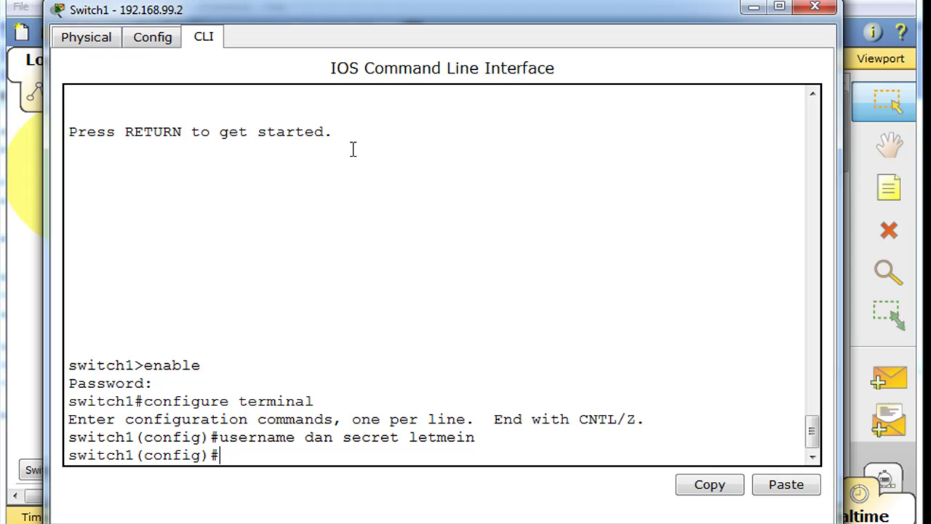
- Set vty lines 0 to 15 to use login local
text(line vty 0)
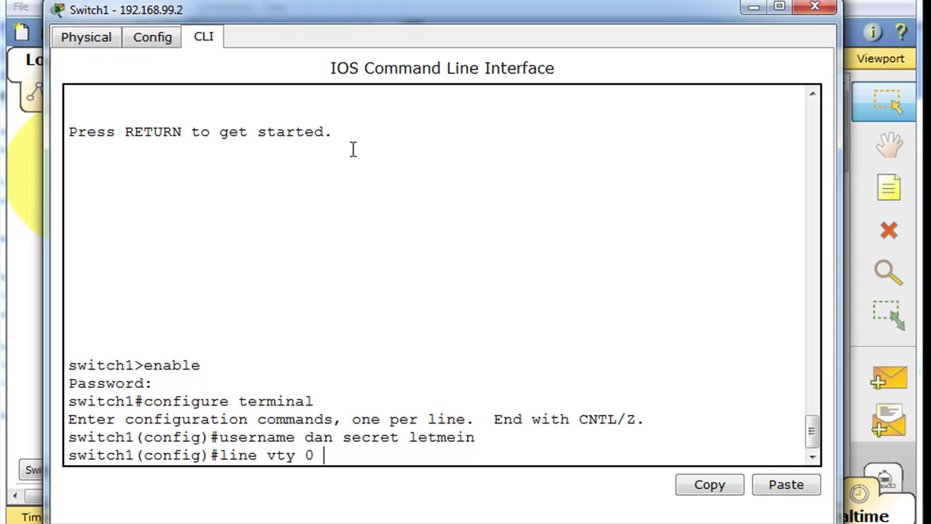
text( 15)
key(Return)
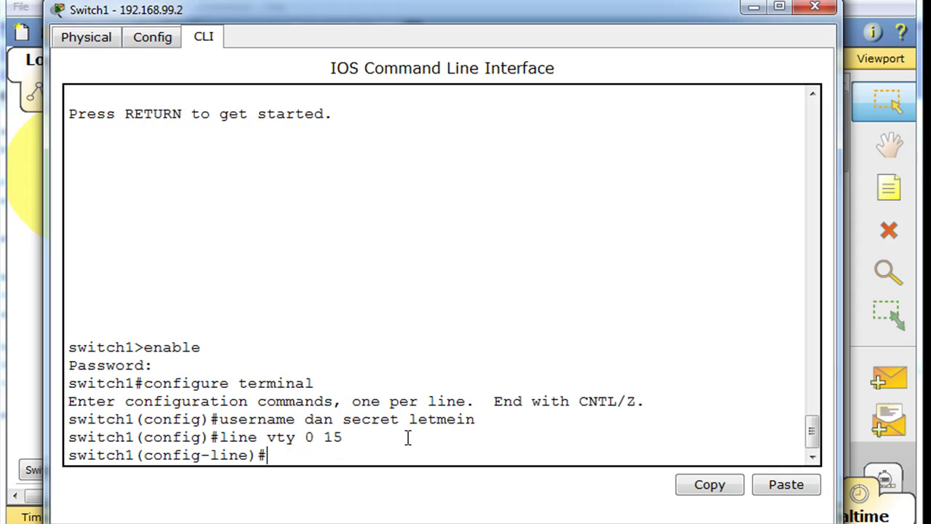
text(login local)
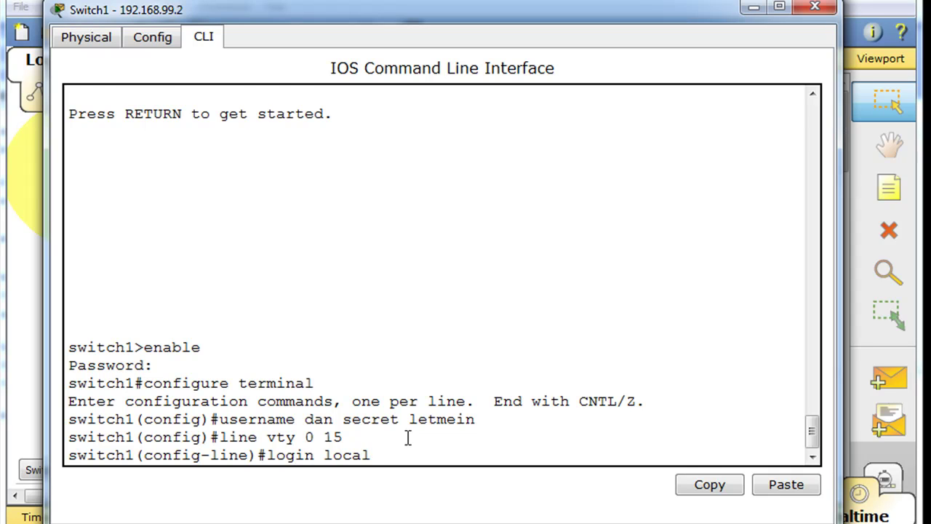
key(Return)
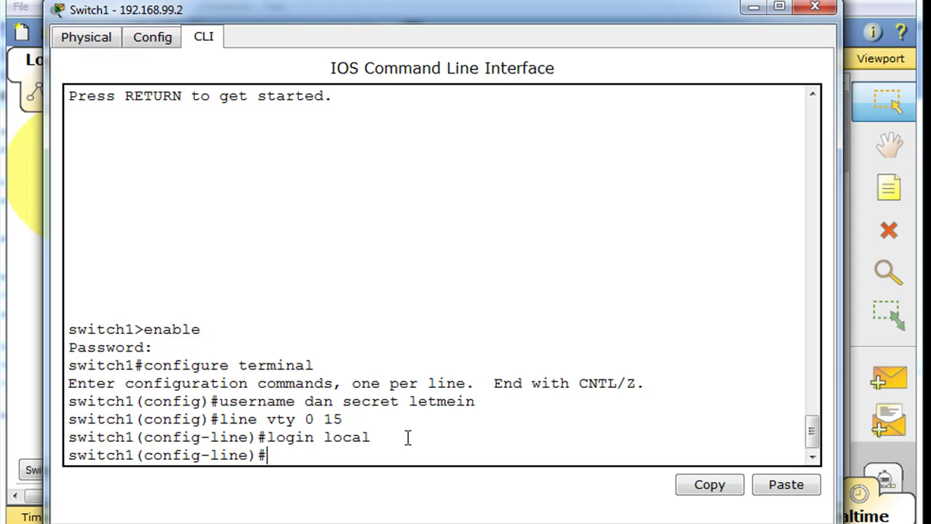
- Minimize Switch1's window and open MGT PC's Command Prompt
click(754, 7)
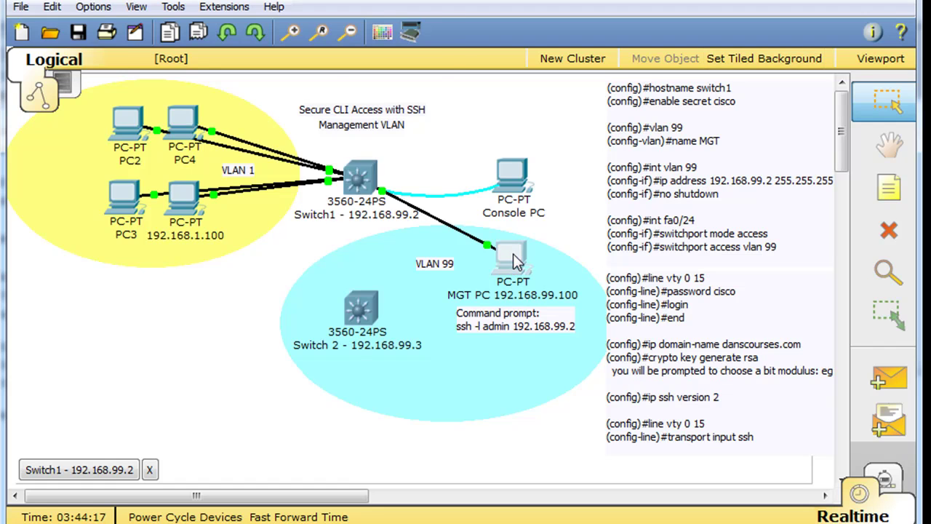
click(511, 251)
drag(259, 4, 529, 24)
click(527, 149)
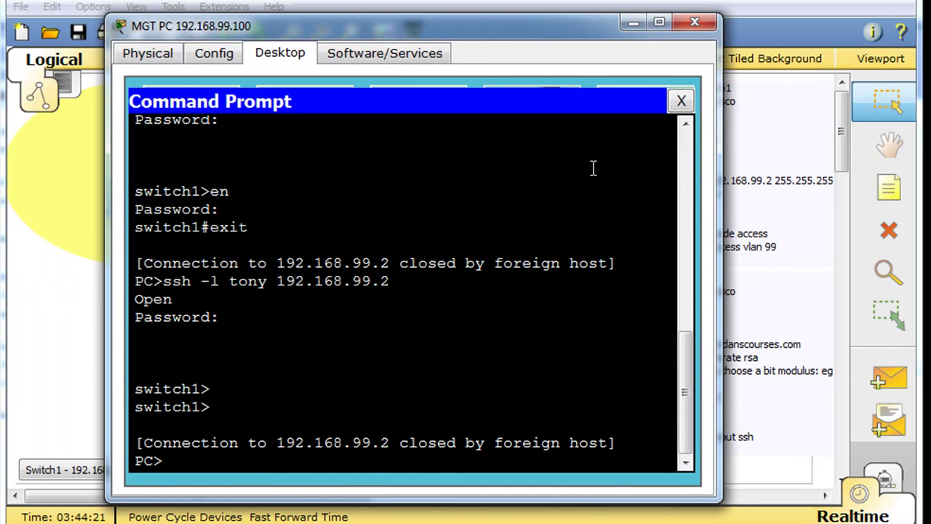
- SSH from MGT PC to 192.168.99.2 as the new local user, entering its password
key(Up)
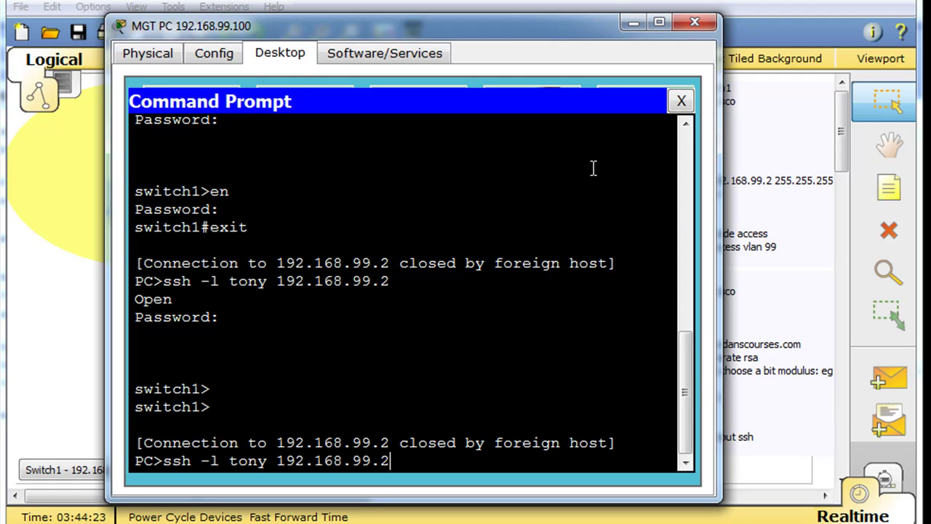
key(BackSpace)
key(BackSpace)
key(BackSpace)
key(BackSpace)
key(BackSpace)
key(BackSpace)
key(BackSpace)
key(BackSpace)
key(BackSpace)
key(BackSpace)
key(BackSpace)
key(BackSpace)
key(BackSpace)
key(BackSpace)
key(BackSpace)
key(BackSpace)
key(BackSpace)
key(BackSpace)
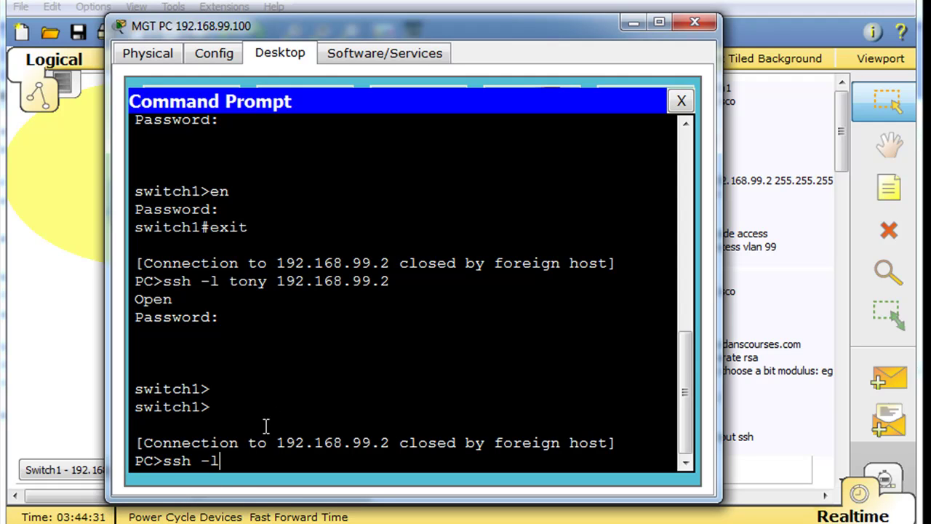
text(dan)
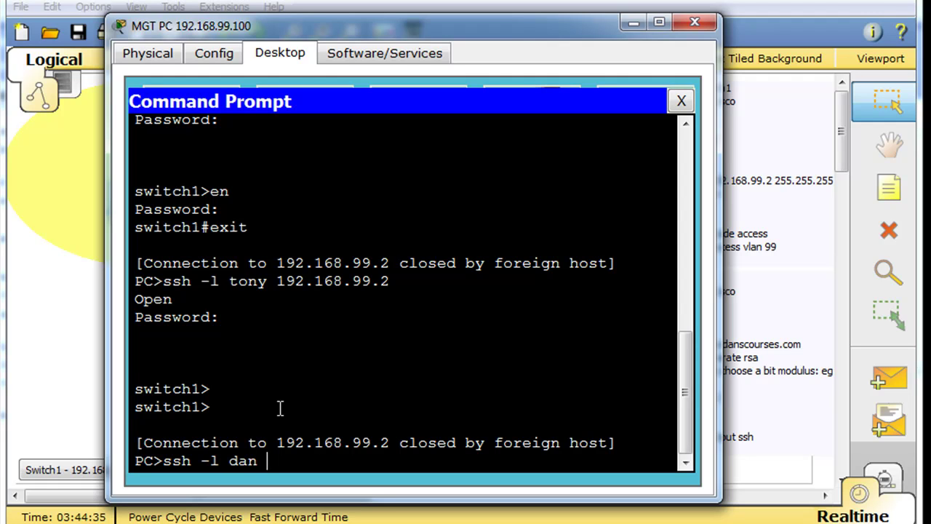
text( 192.168.99.2)
key(Return)
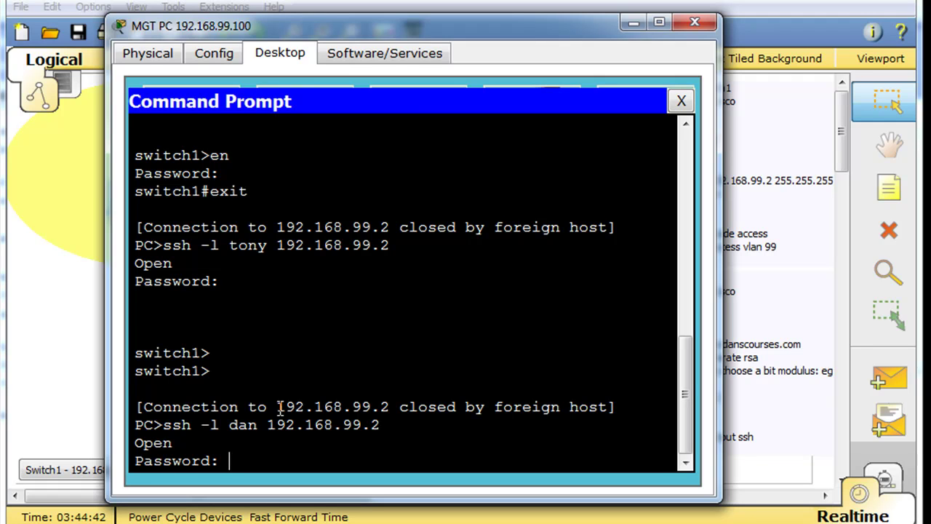
key(Return)
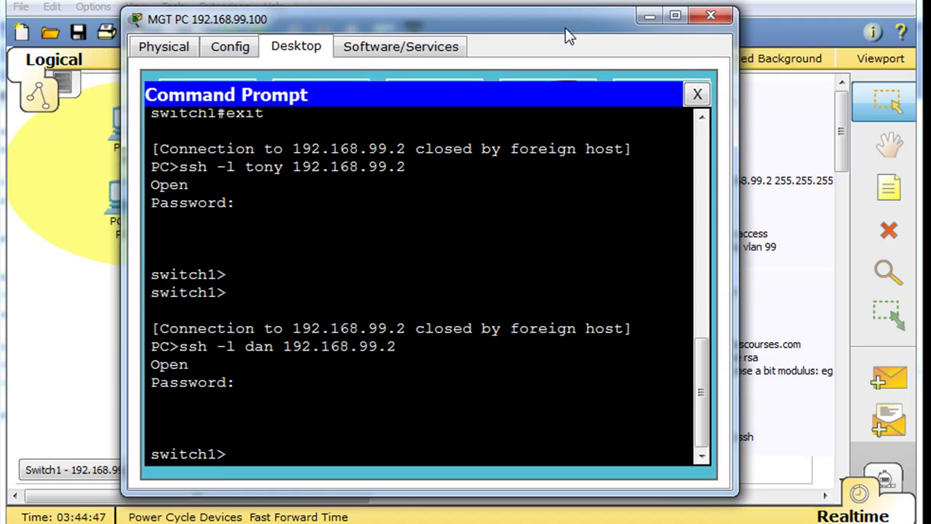
drag(553, 34, 570, 28)
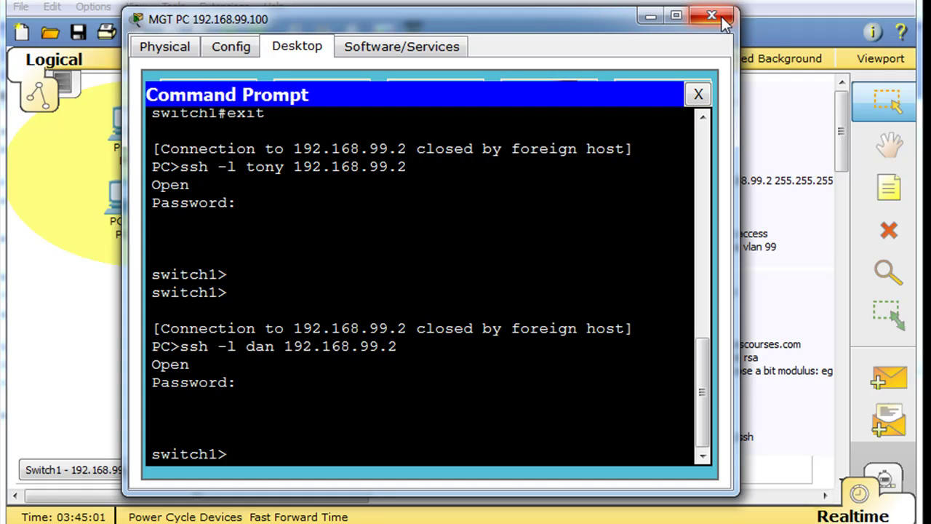
- Close the MGT PC window and check Switch1's port info in the topology
click(723, 19)
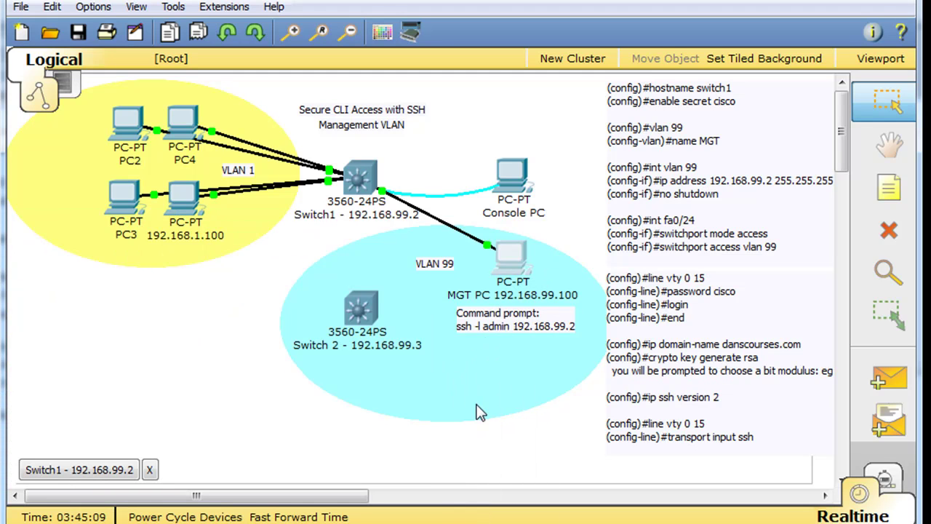
mouse_move(343, 212)
mouse_move(375, 174)
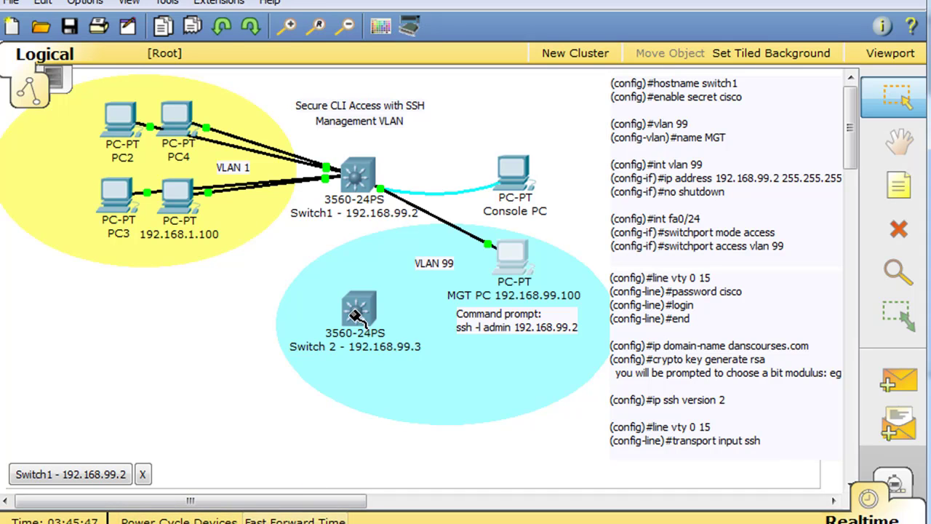
- Cable Switch1's FastEthernet0/23 to a Switch 2 port, then reopen Switch1
click(357, 186)
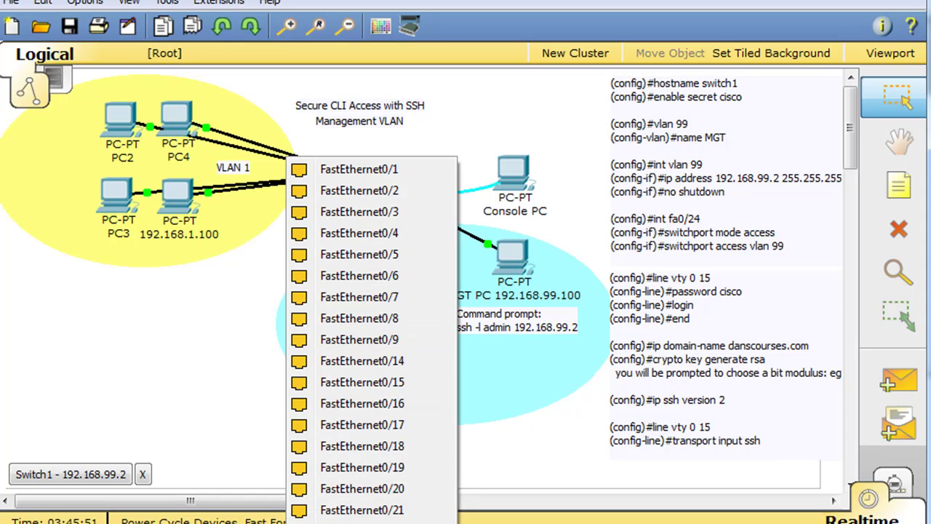
key(Escape)
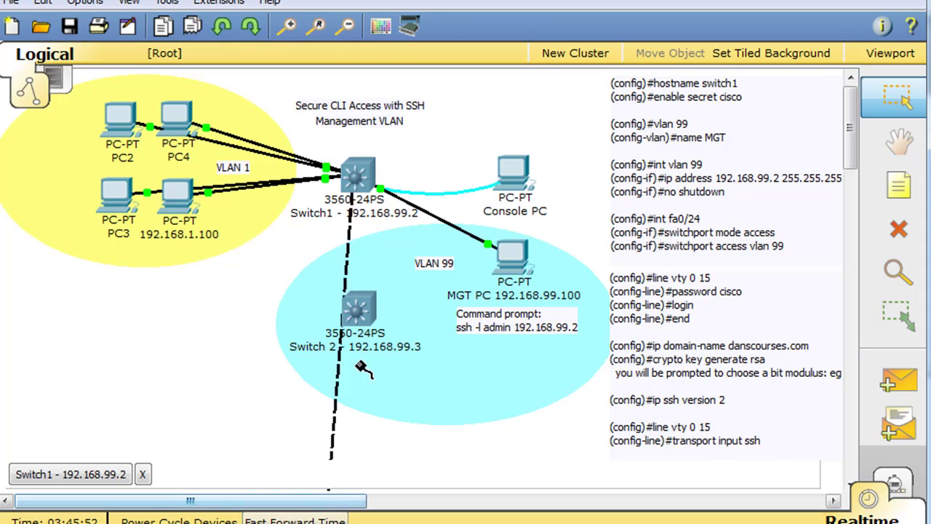
click(360, 312)
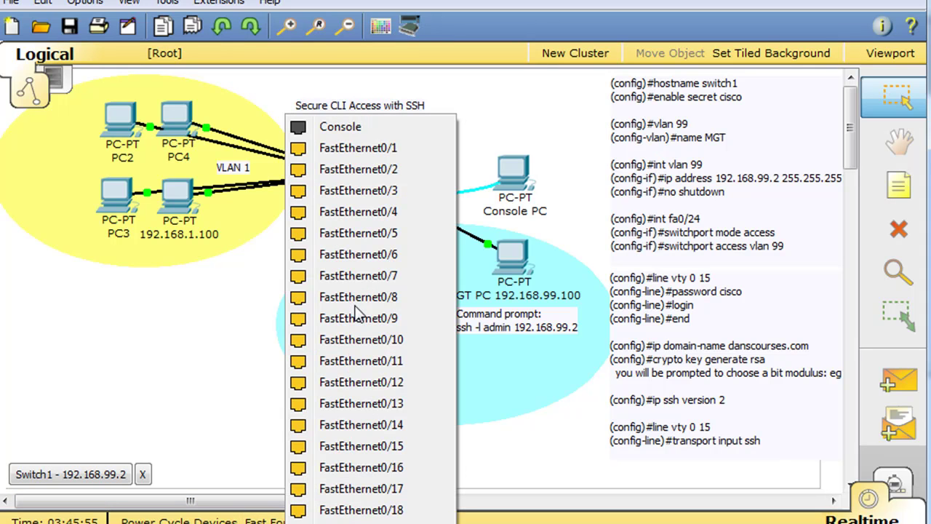
click(300, 211)
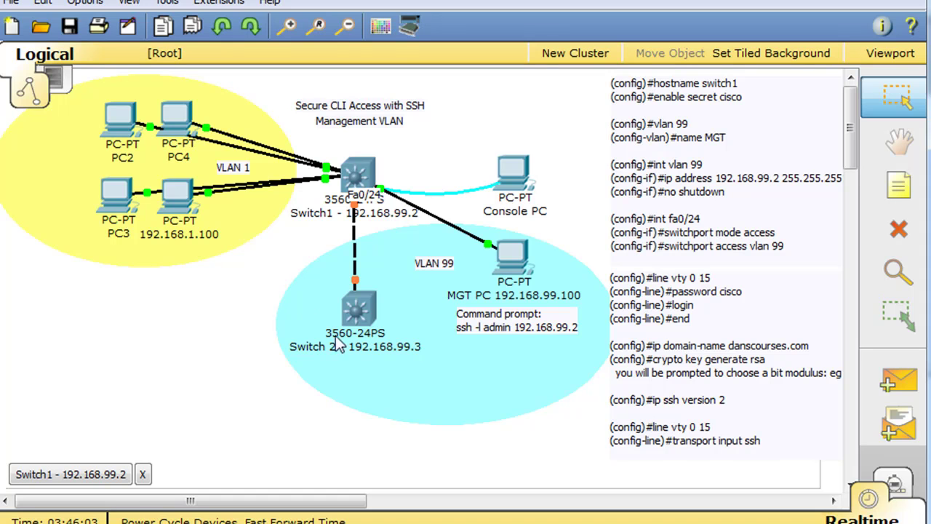
click(359, 172)
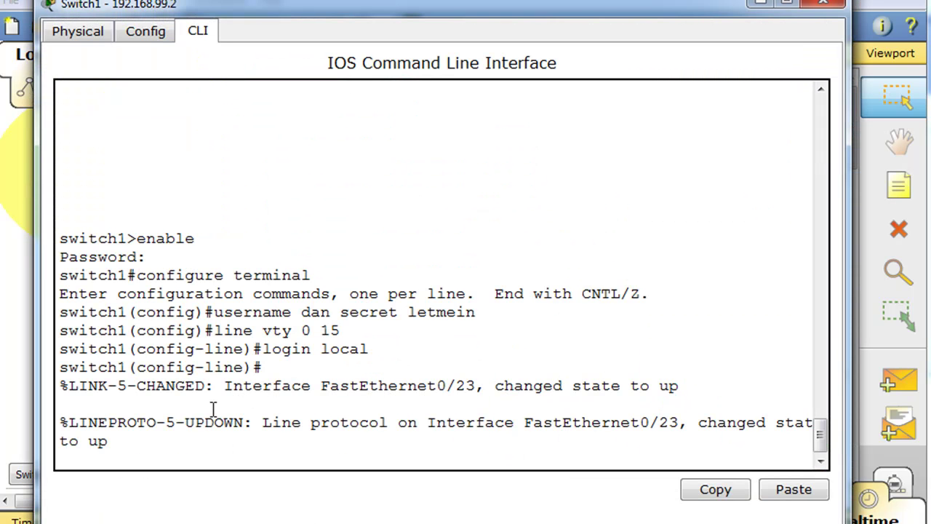
- On Switch1, leave config mode, re-enter with conf t, and select interface fa0/23
click(218, 442)
key(Return)
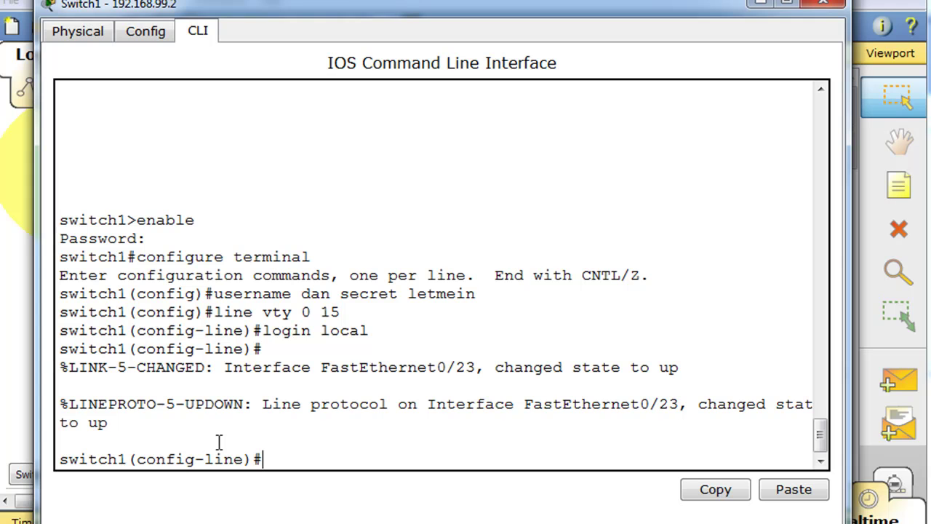
text(end)
key(Return)
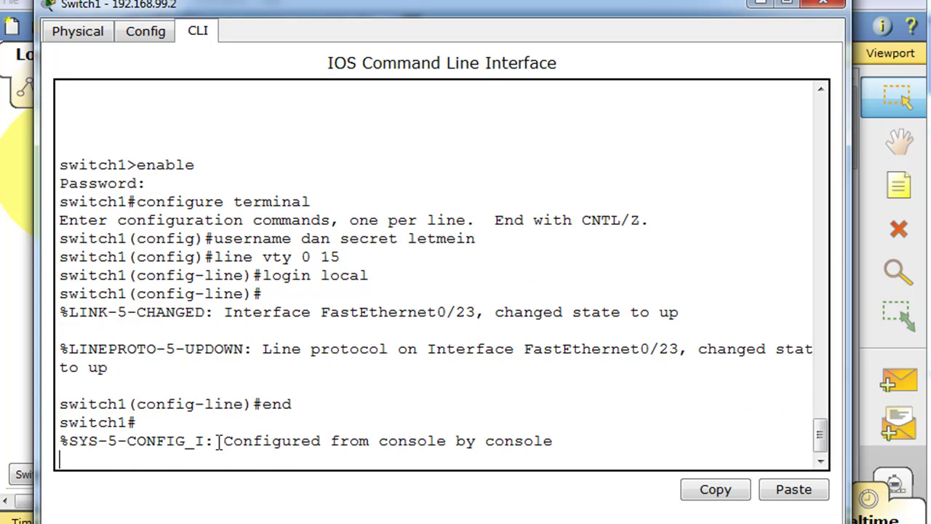
key(Return)
text(conf t)
key(Return)
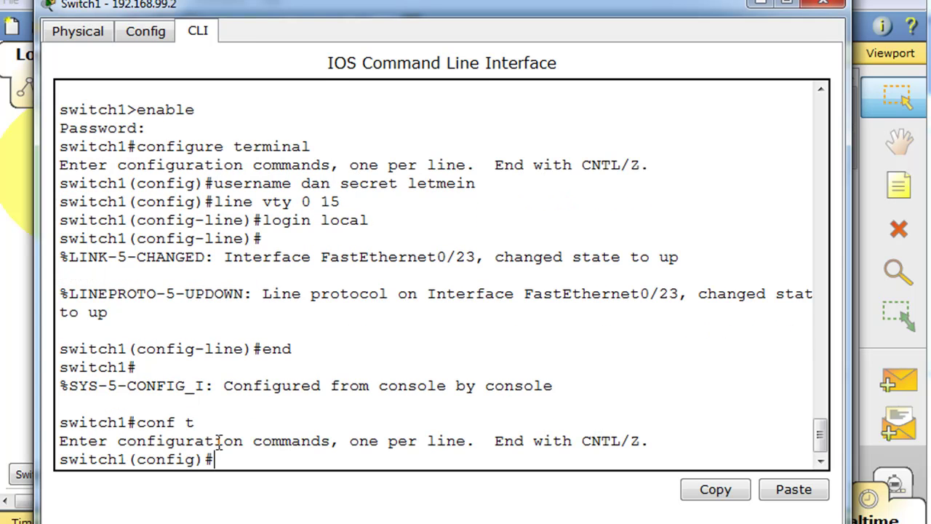
text(int fa0/23)
key(Return)
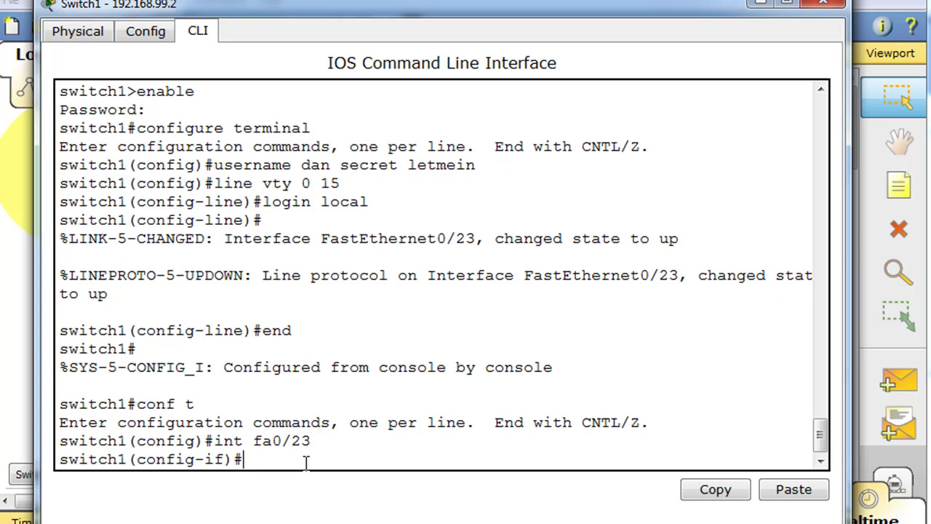
- Set Fa0/23 to switchport mode access and assign it to VLAN 99
text(sw)
key(Tab)
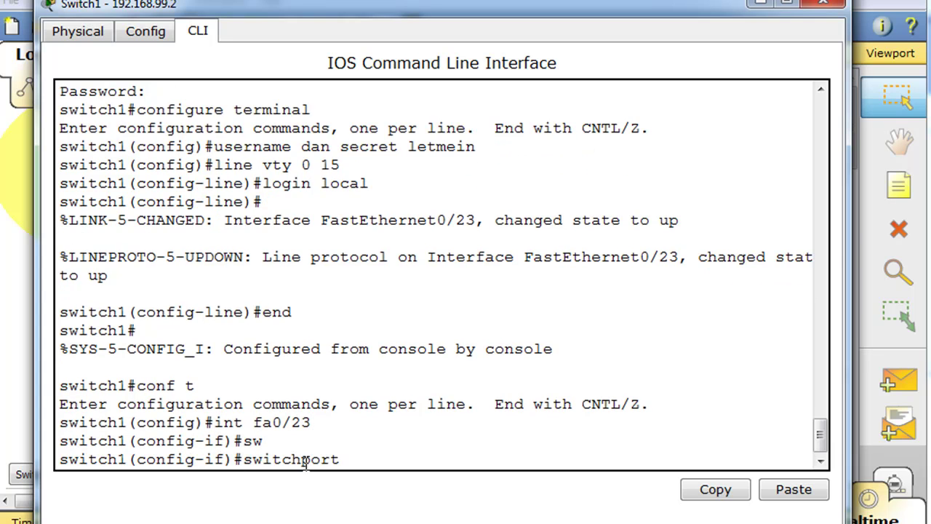
text(mode access)
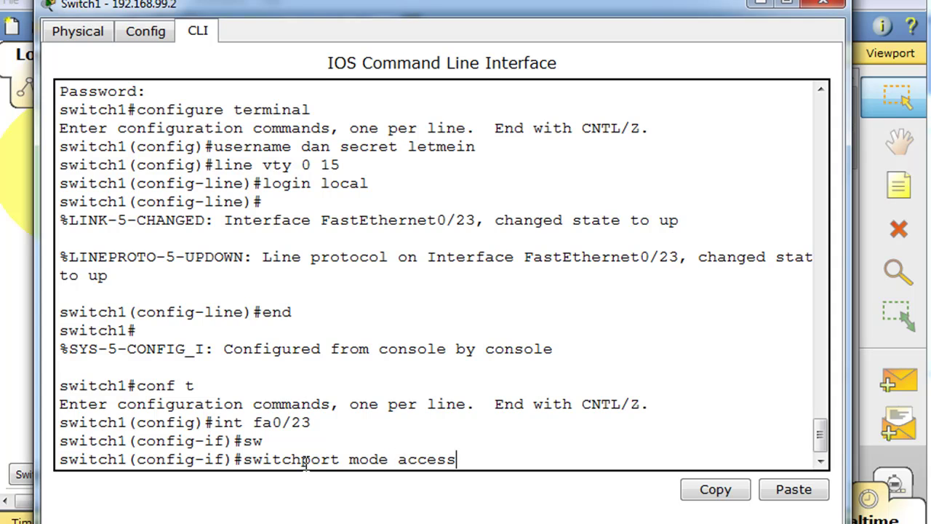
key(Return)
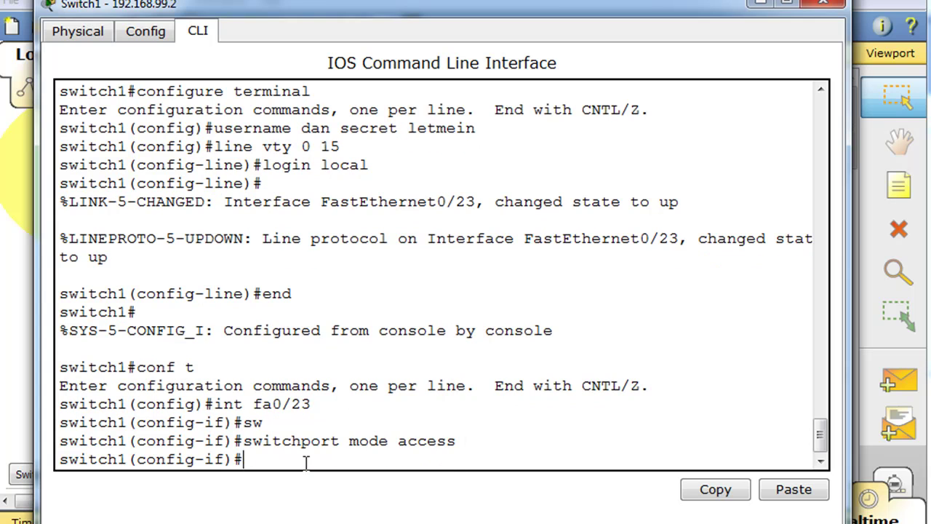
text(sw)
key(Tab)
text(acc)
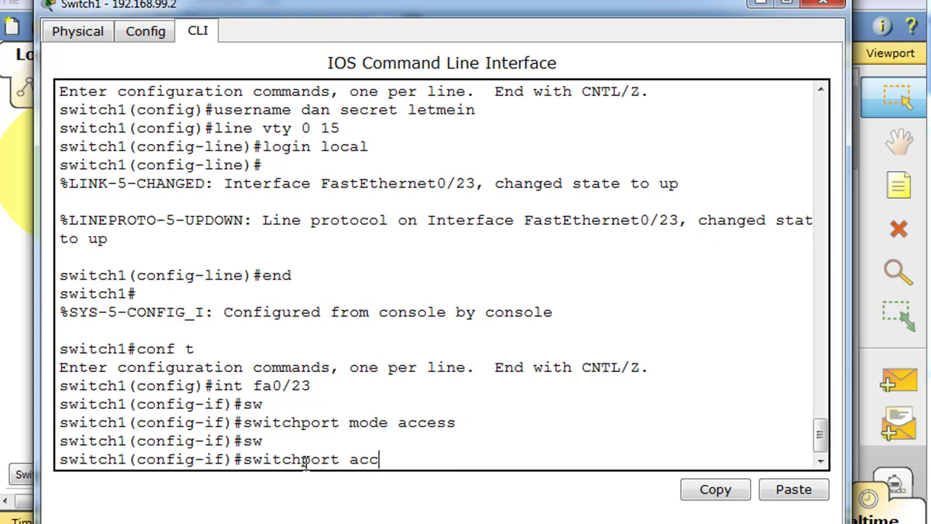
text(ess vlan 99)
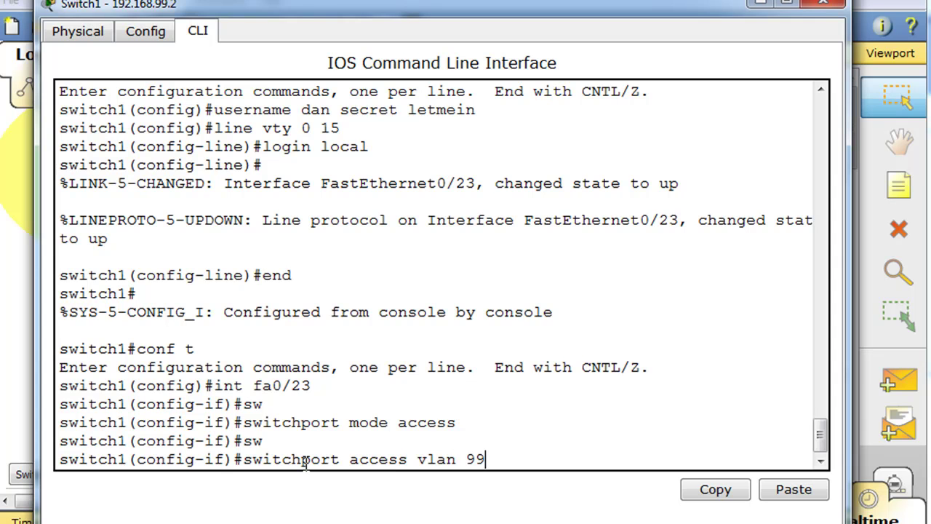
key(Return)
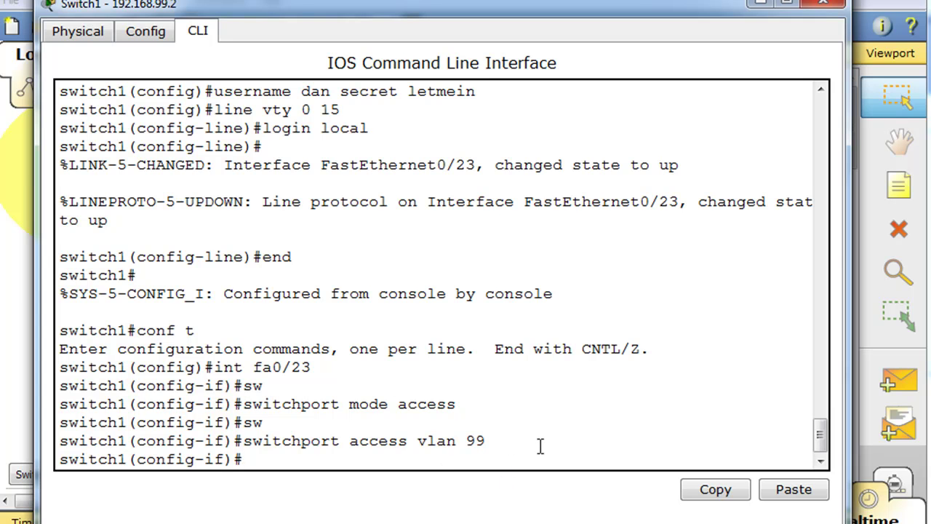
- Close Switch1's window and open Switch 2's device window
click(830, 7)
click(373, 345)
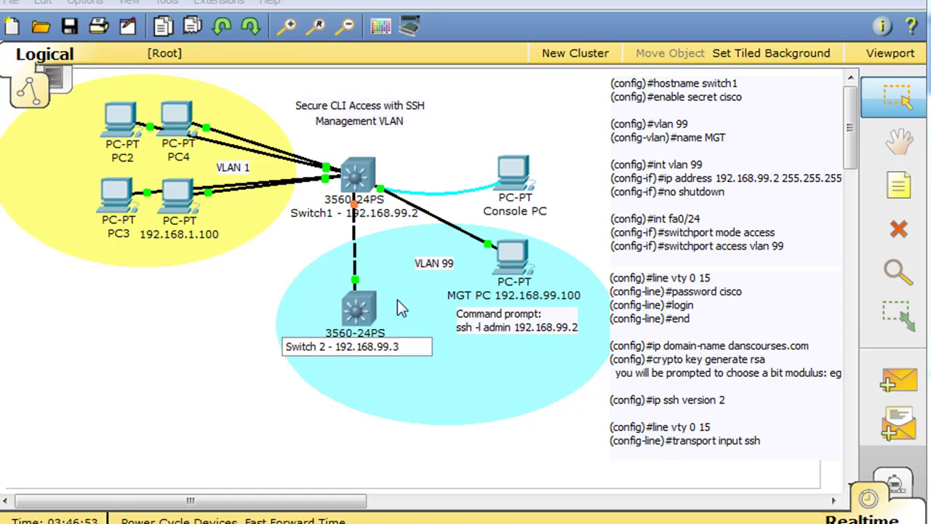
click(361, 312)
drag(368, 60, 435, 12)
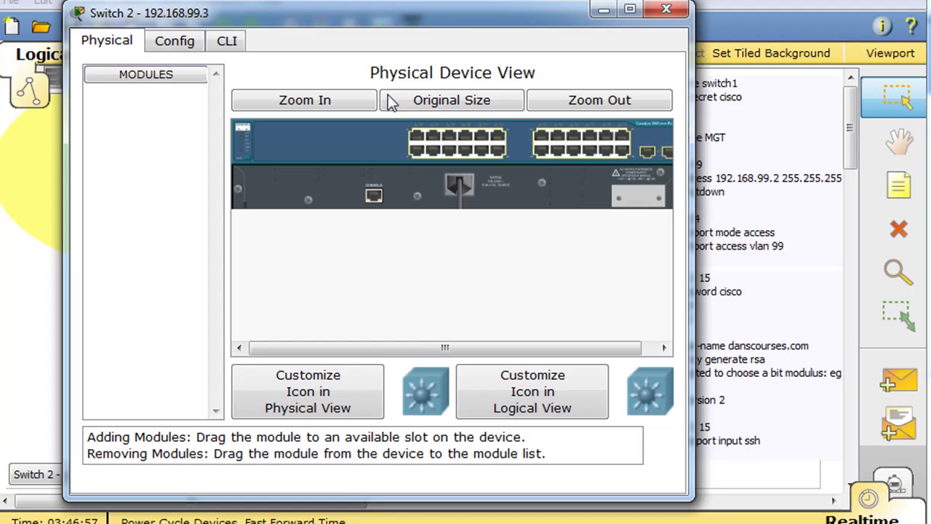
- Show Switch 2's CLI tab and enlarge the window wider and taller
click(230, 44)
drag(367, 24, 350, 344)
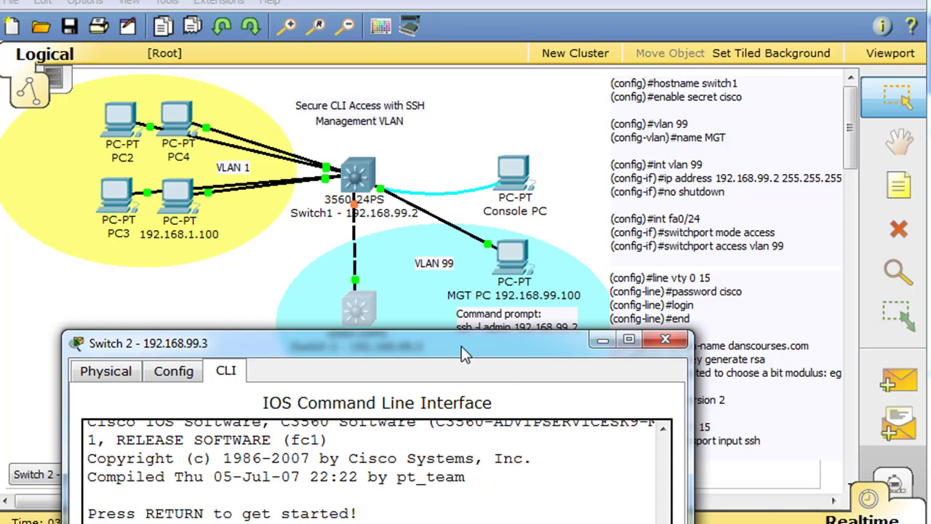
drag(464, 353, 422, 26)
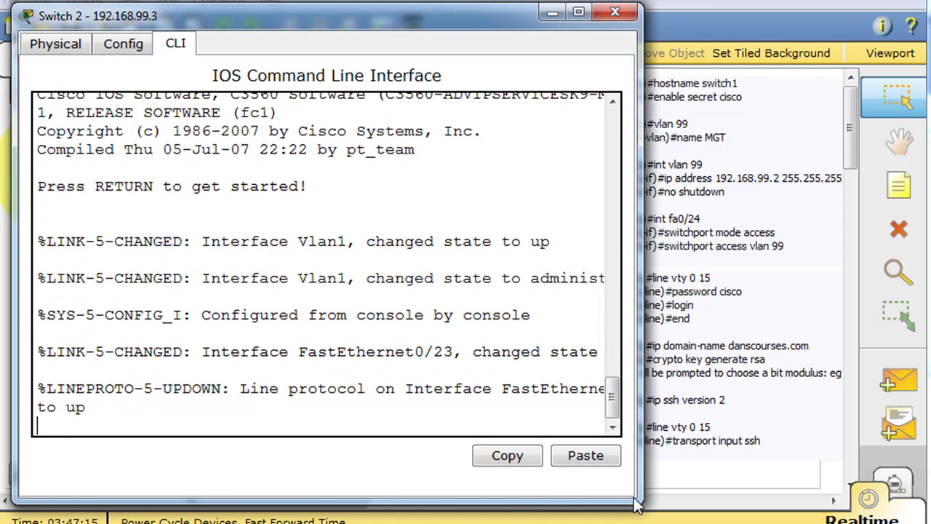
drag(637, 497, 904, 511)
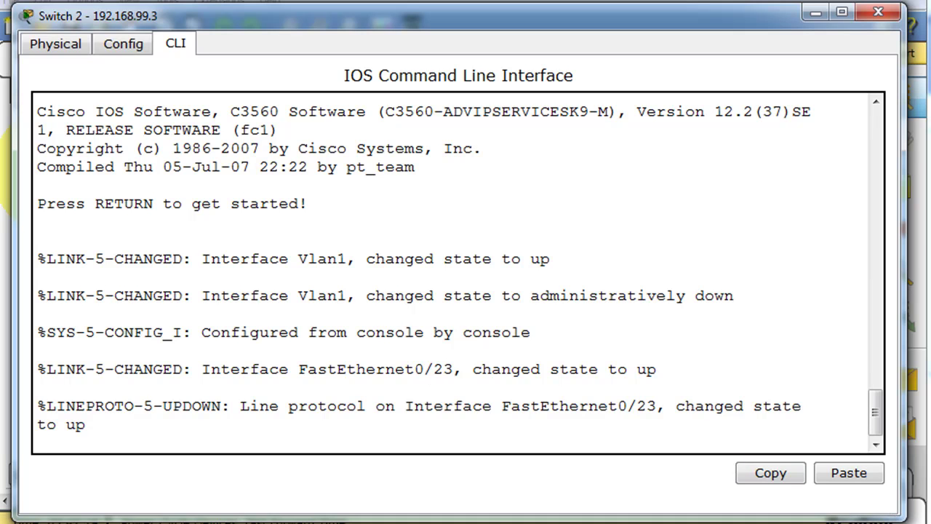
drag(445, 514, 447, 521)
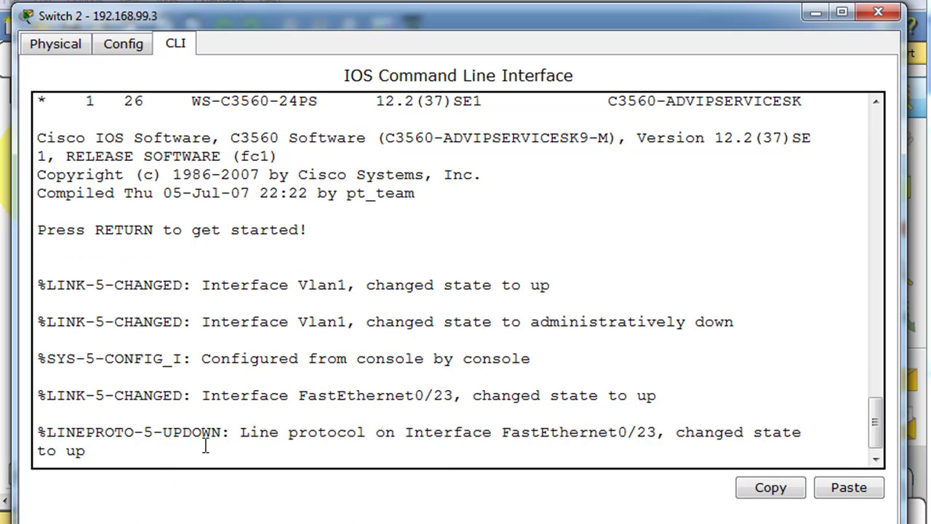
- On Switch 2, enter privileged and global config mode and set hostname switch2
key(Return)
text(en)
key(Return)
text(conf t)
key(Return)
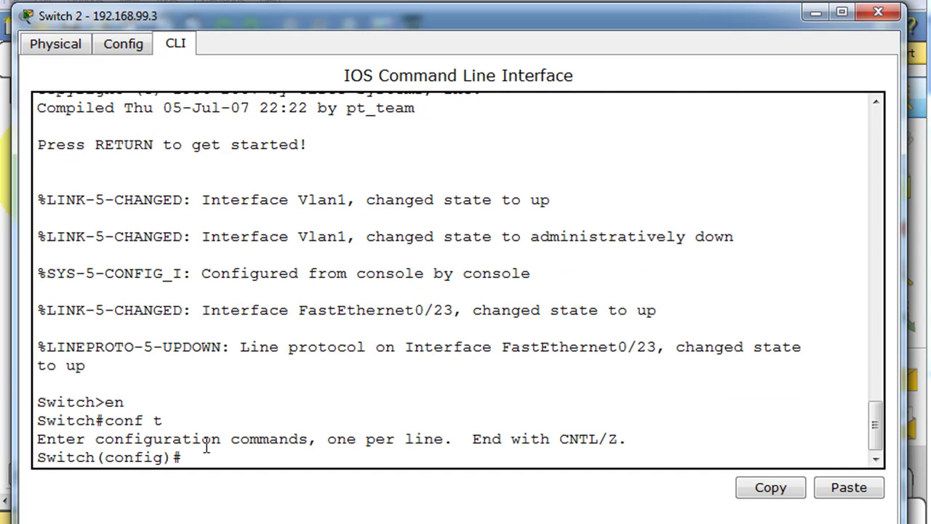
text(hostname swi)
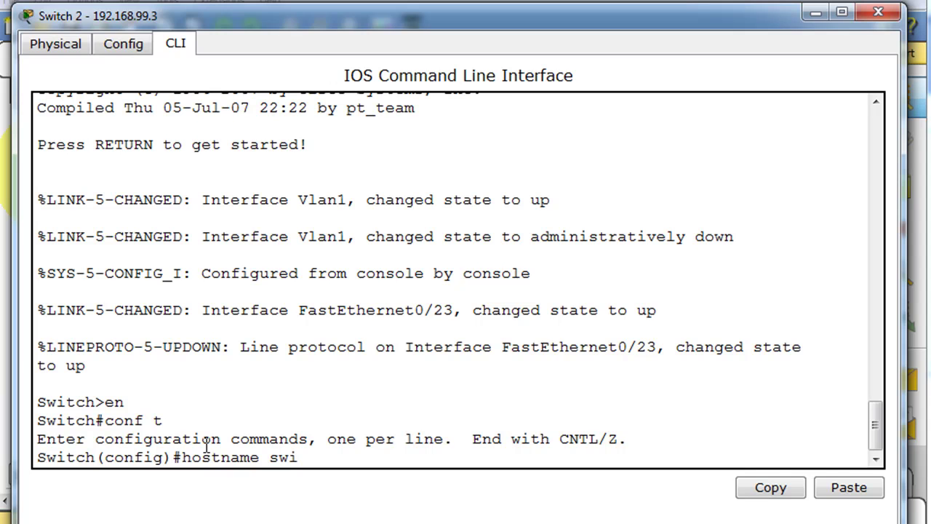
text(tch2)
key(Return)
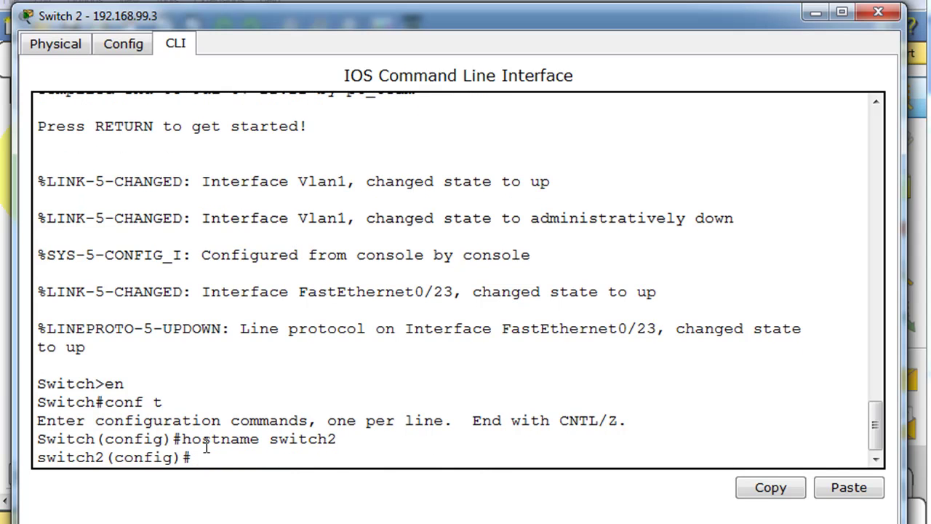
drag(421, 14, 426, 37)
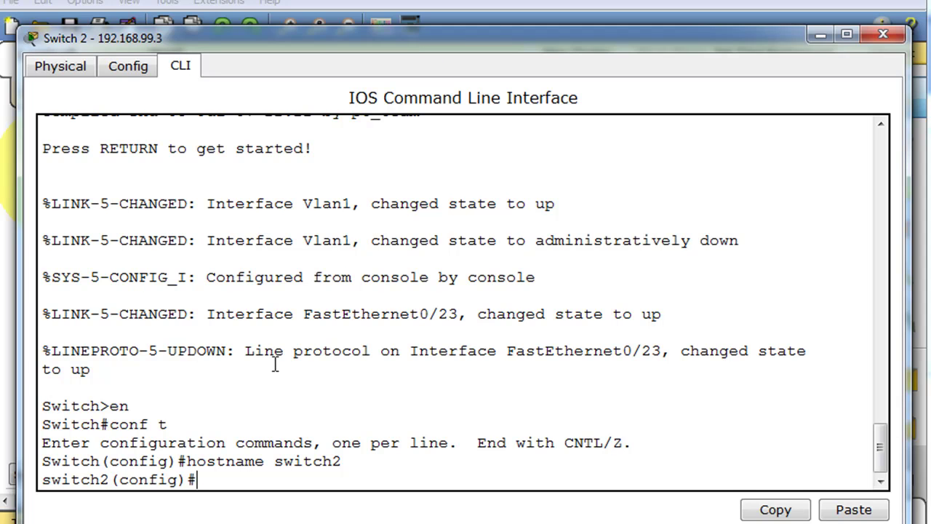
- Create VLAN 99 named MGT, then exit configuration with Ctrl+Z
text(vlan 99)
key(Return)
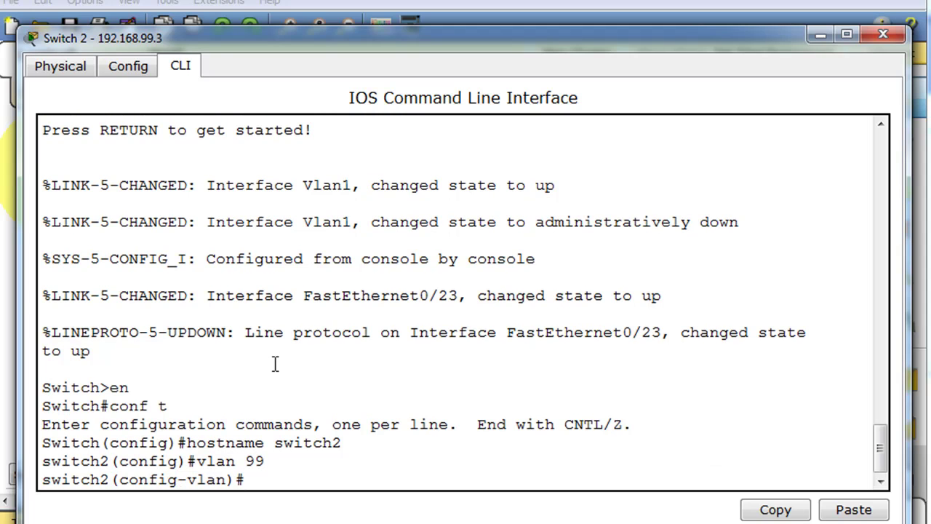
text(name MGT)
key(Return)
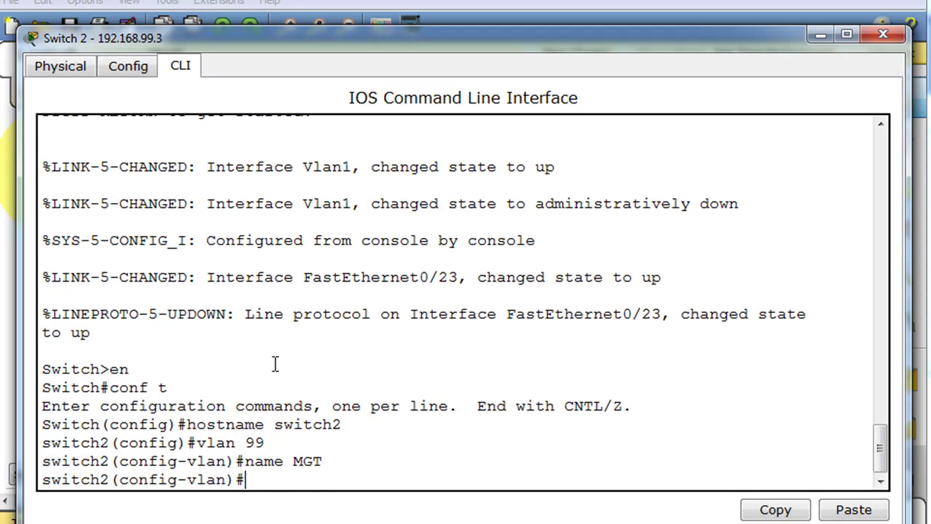
text(int)
key(BackSpace)
key(BackSpace)
key(BackSpace)
key(ctrl+z)
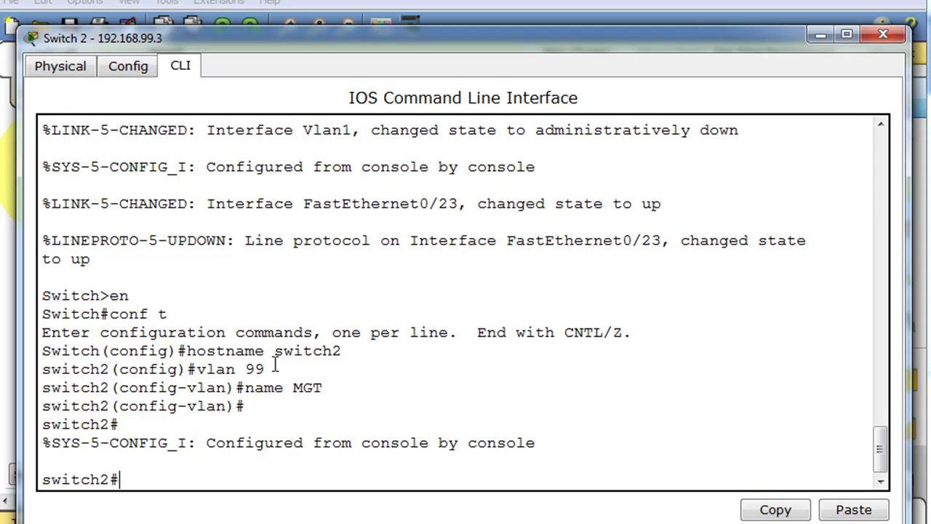
- Configure interface vlan 99 with IP 192.168.99.3 255.255.255.0 and no shut
text(conf t)
key(Return)
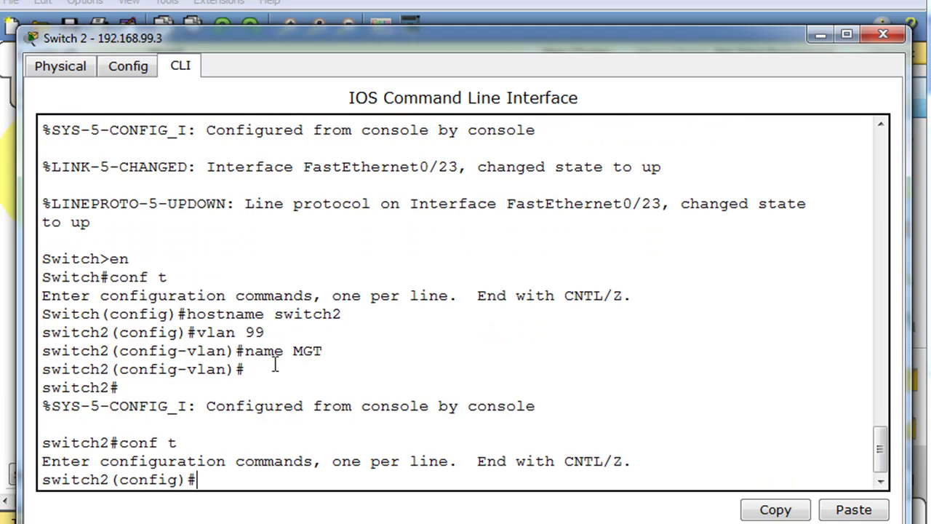
text(int vlan 99)
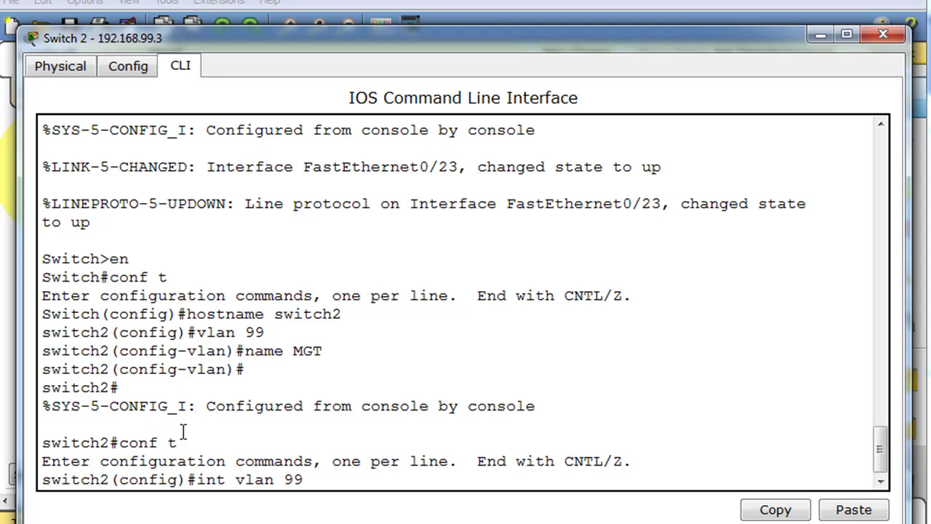
key(Return)
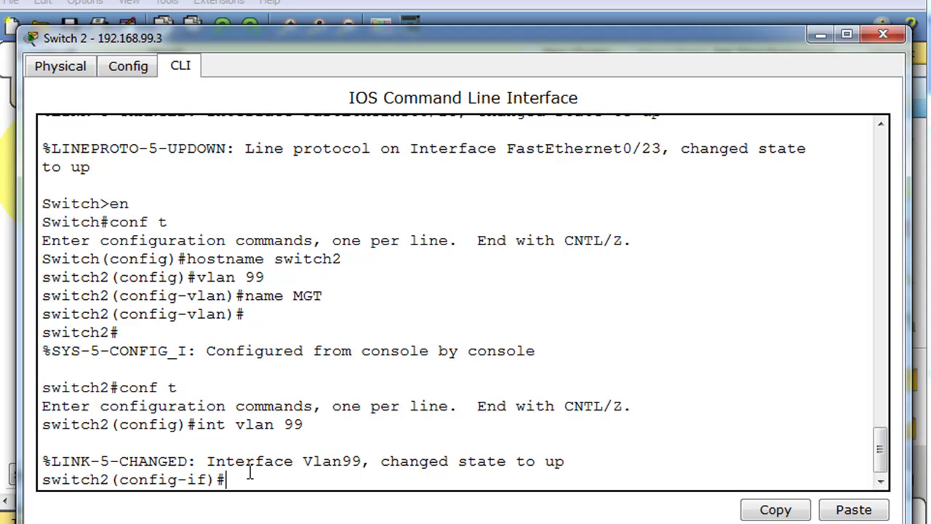
text(ip address 192.168.99.3)
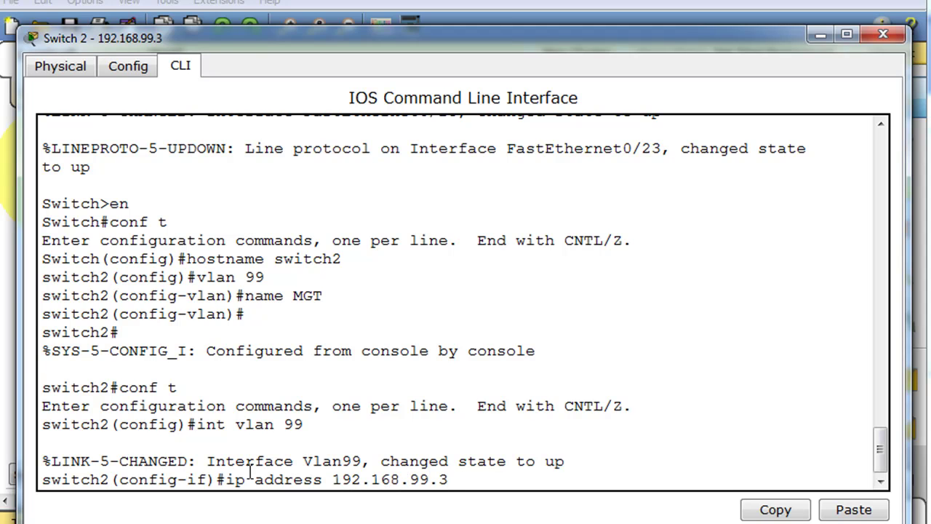
text( 255.25)
text(55.0)
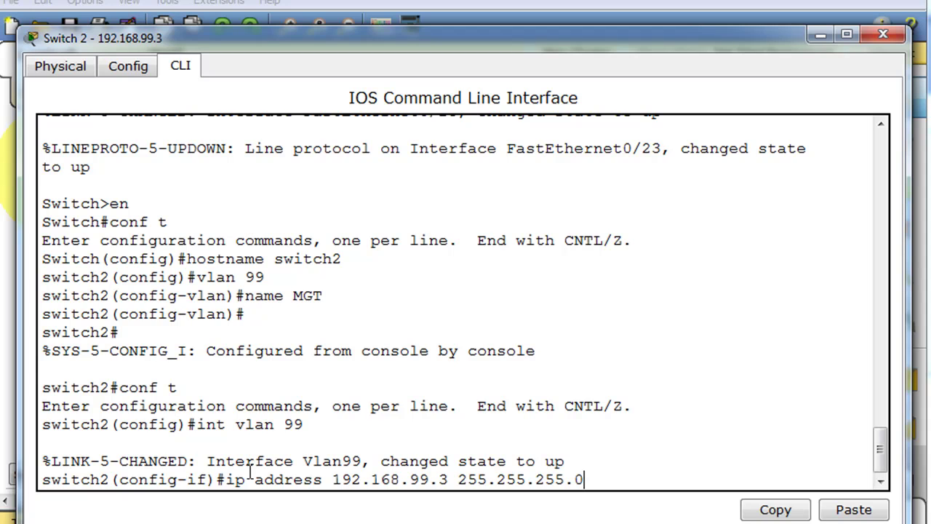
key(Return)
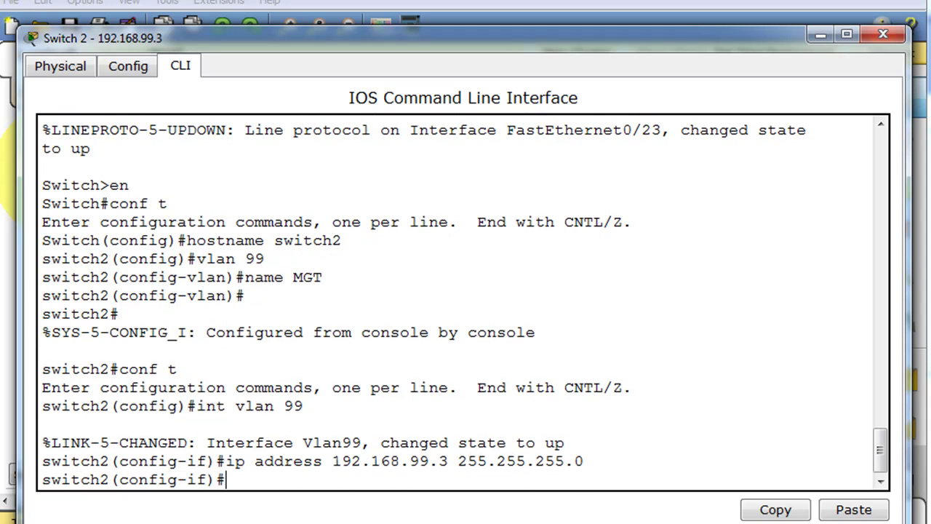
text(no shut)
key(Return)
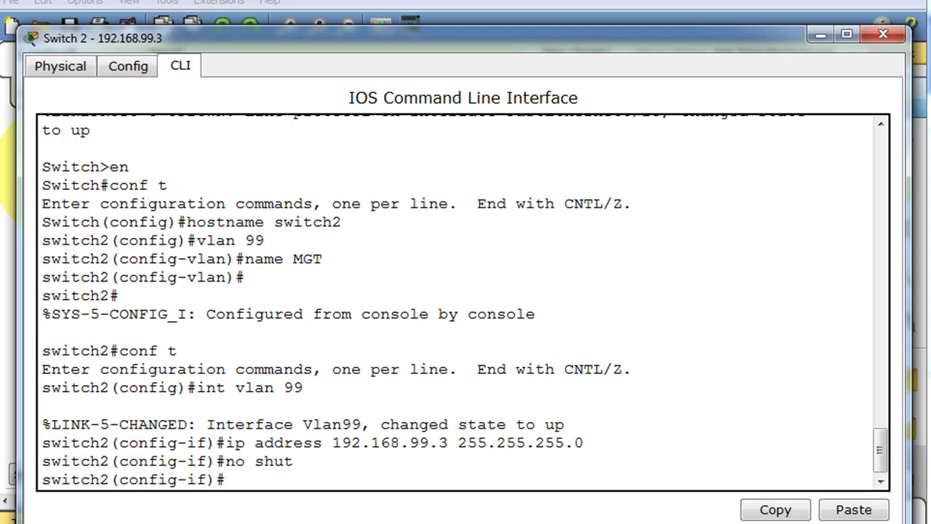
- Minimize the Switch 2 CLI window to show the Logical network topology
click(818, 35)
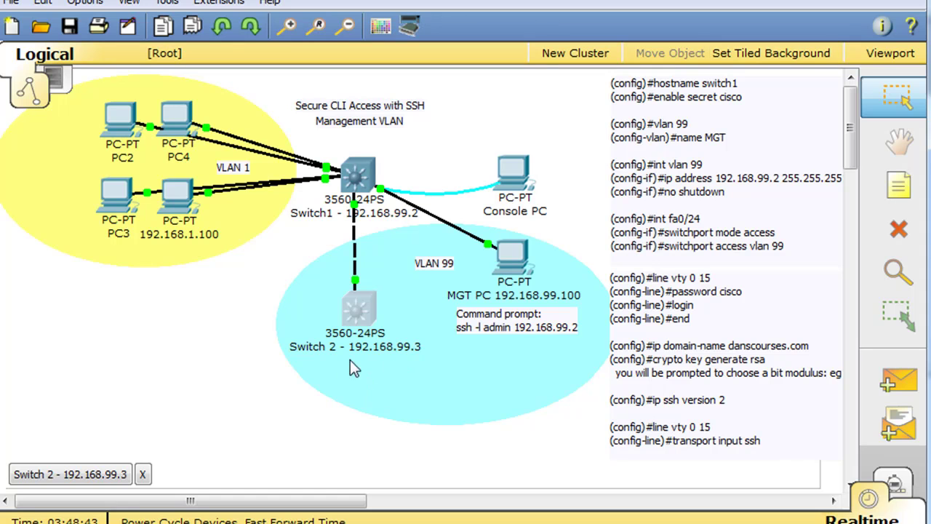
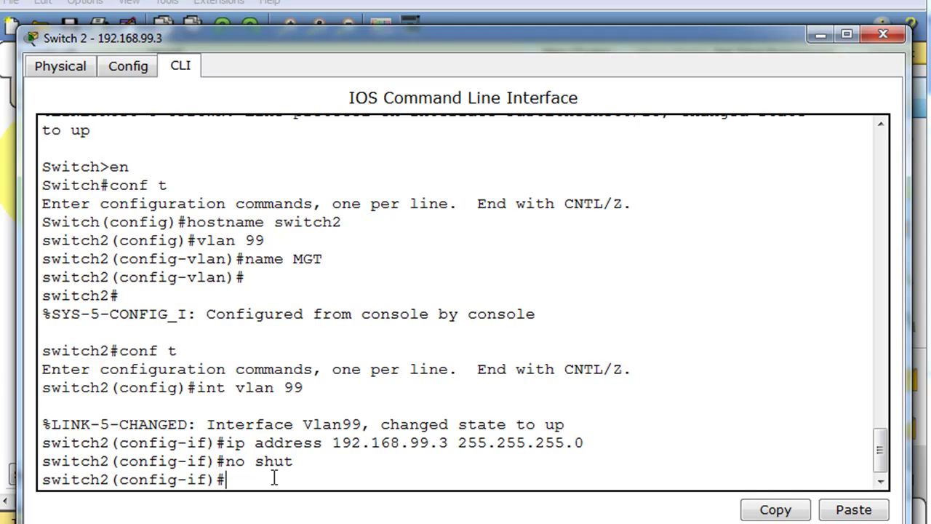
- Return to privileged mode with Ctrl+Z, page through show run, and highlight the FastEthernet0/23 line
key(ctrl+z)
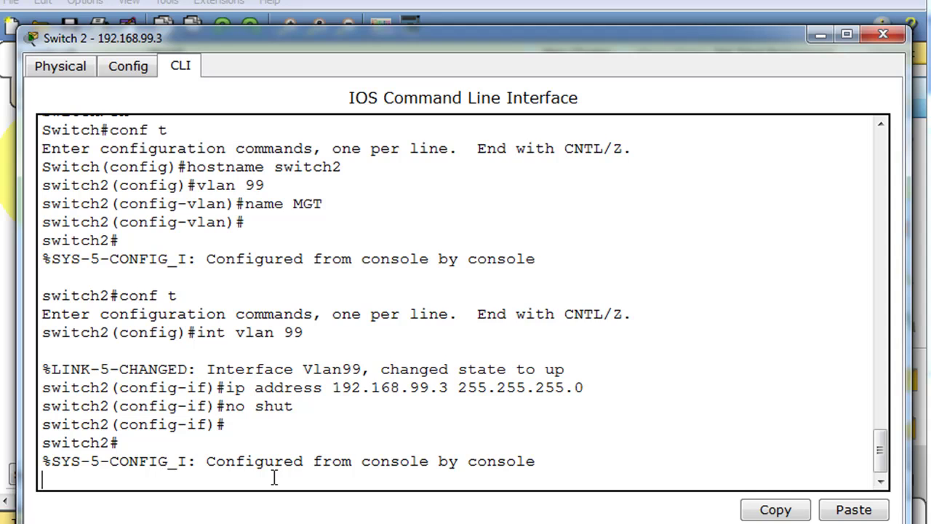
key(Return)
text(show run)
key(Return)
key(space)
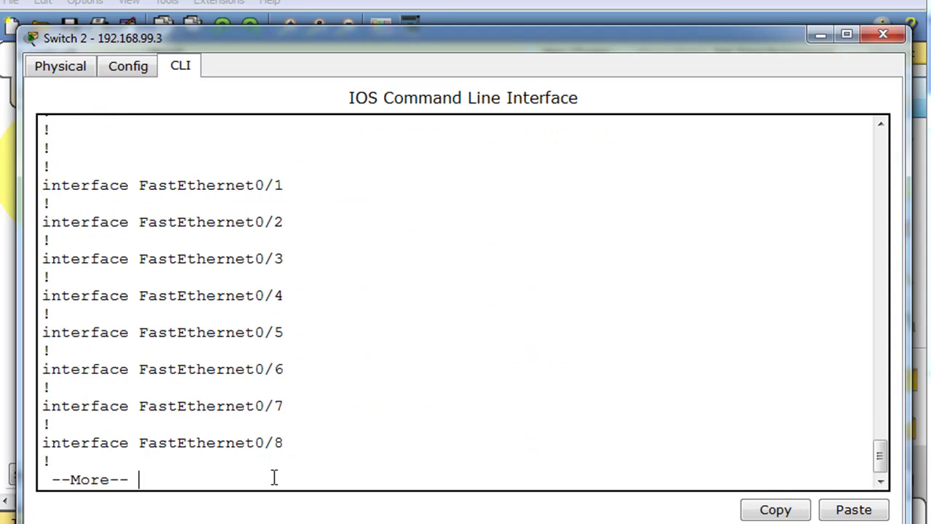
key(space)
key(space)
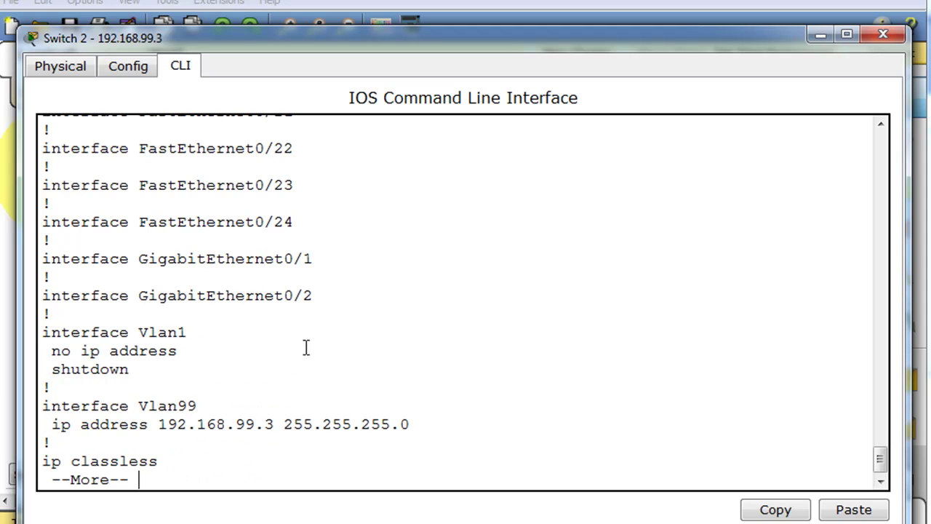
click(42, 185)
drag(61, 183, 322, 188)
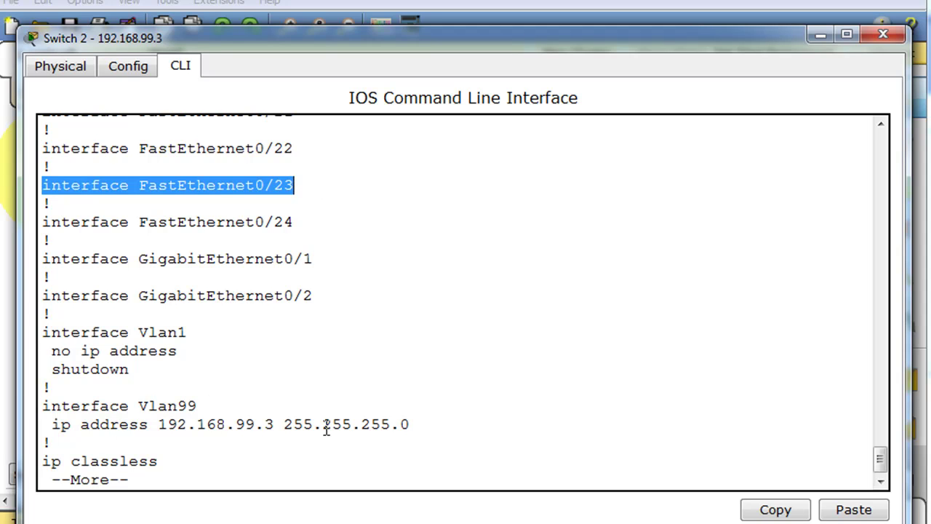
- Close and reopen Switch 2's command-line window, moving it to the top and widening it
click(882, 33)
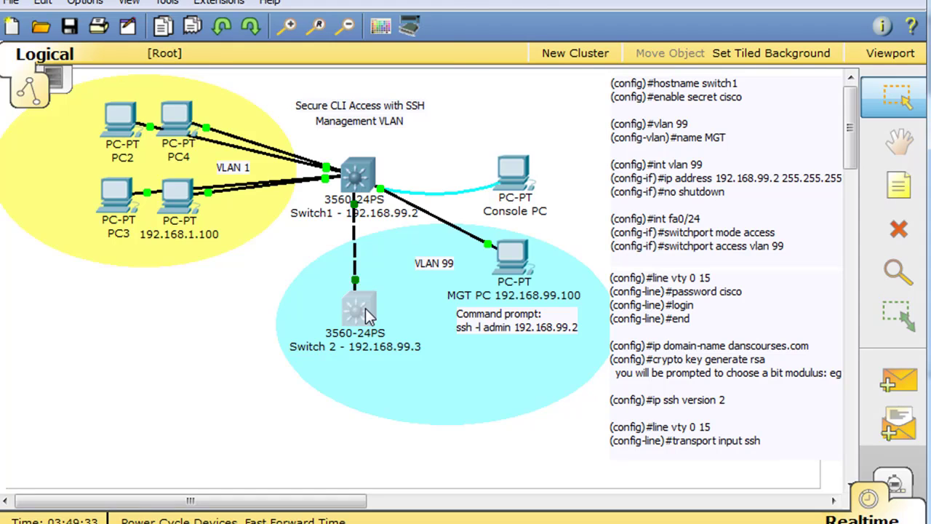
mouse_move(365, 308)
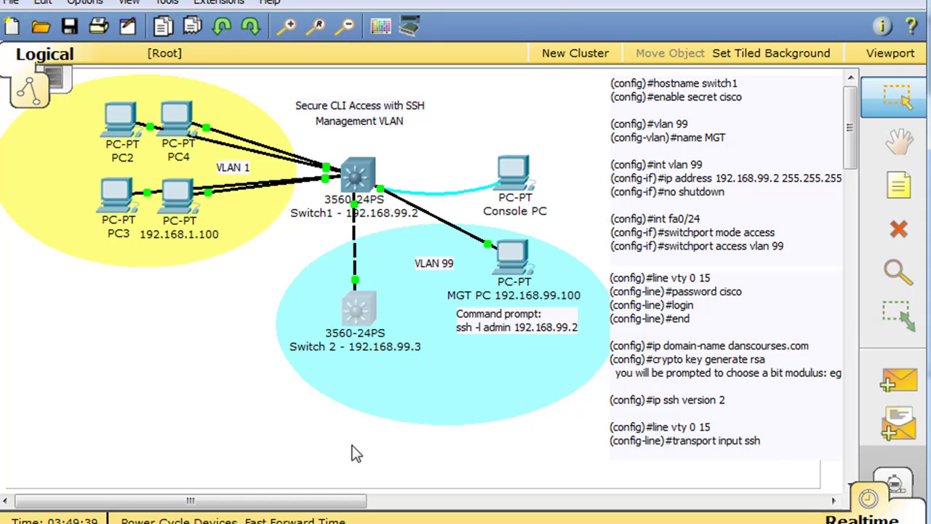
click(361, 300)
drag(339, 149, 370, 29)
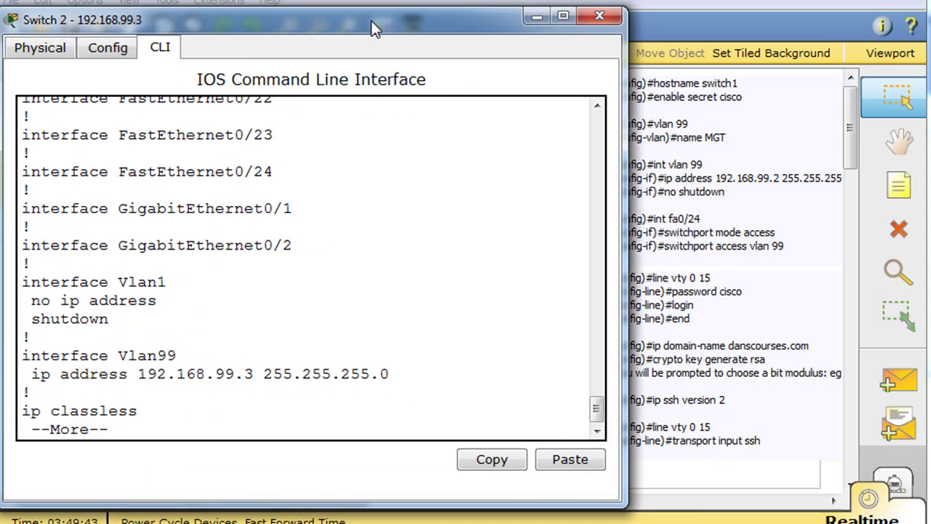
drag(628, 351, 914, 345)
- Make interface FastEthernet0/23 a switchport in access mode from global configuration
key(space)
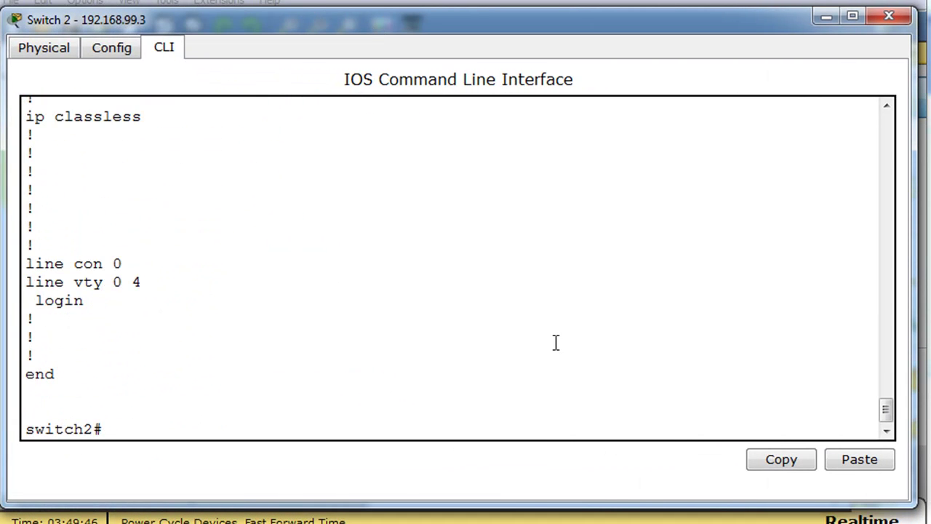
text(conf t)
key(Return)
text(int)
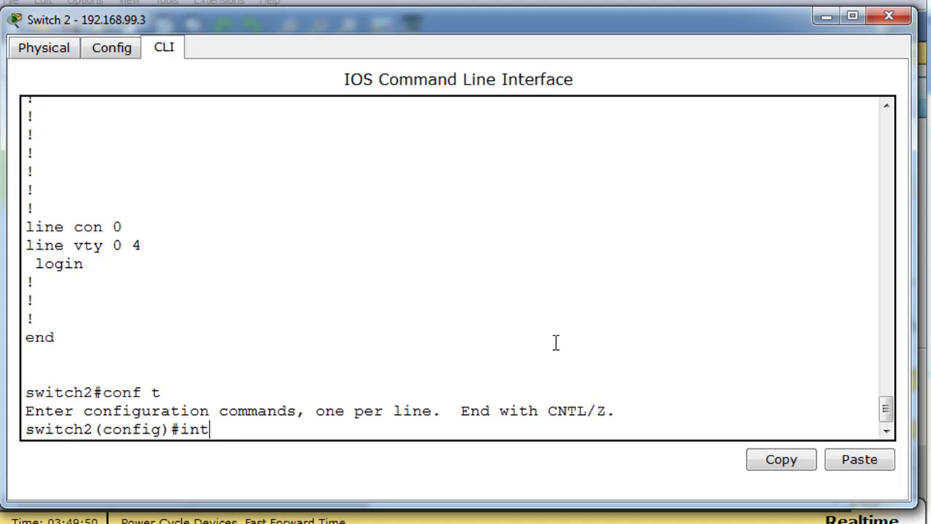
text( fa0/23)
key(Return)
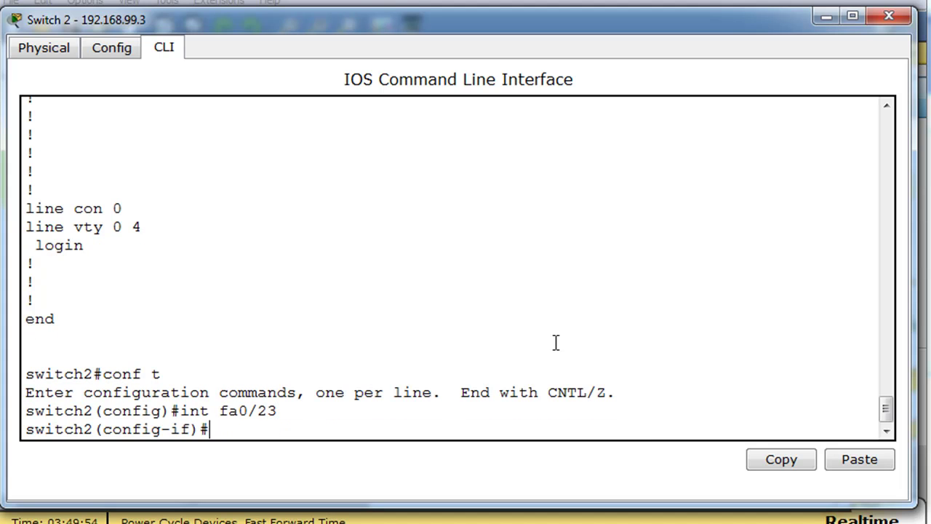
text(sw)
key(Tab)
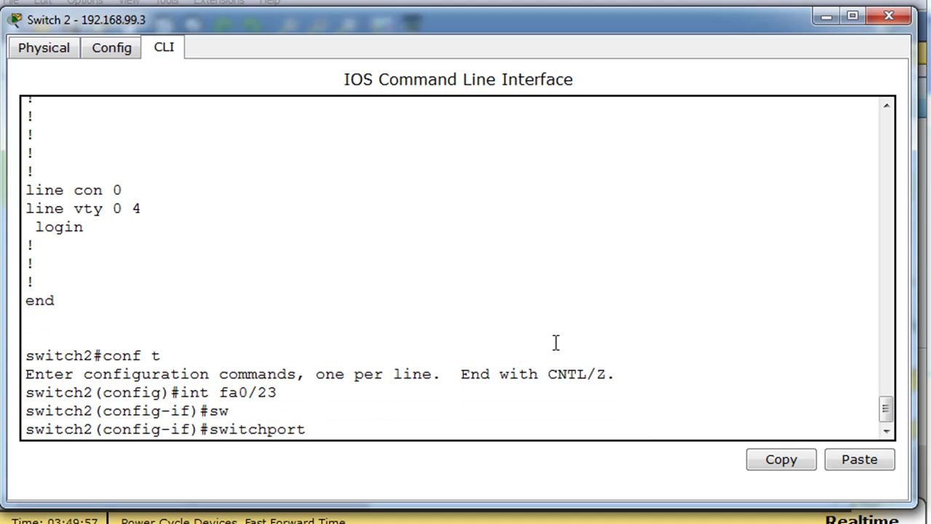
text(mode acce)
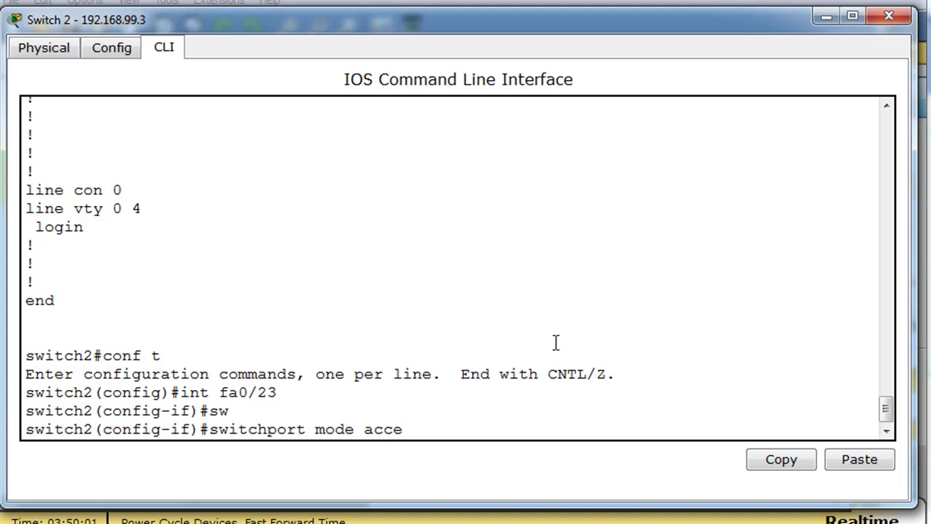
text(ss)
key(Return)
- Assign fa0/23 to access VLAN 99 and return to the switch2# prompt
text(switch2(config-if)#sw)
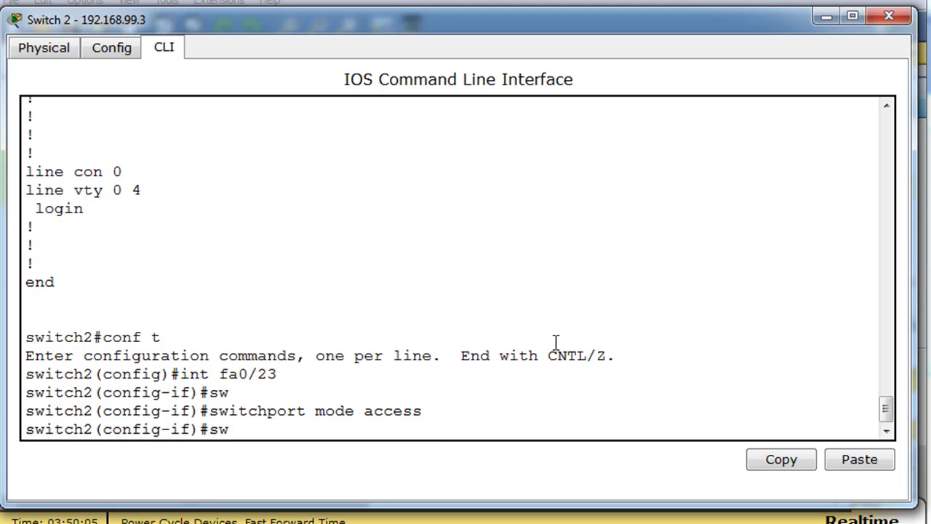
key(Tab)
text(a)
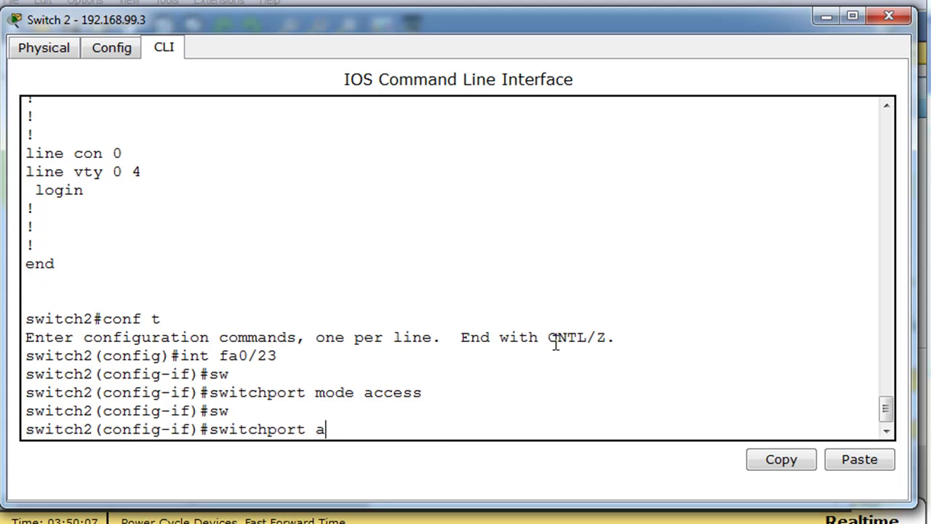
text(ccess vlan 99)
key(Return)
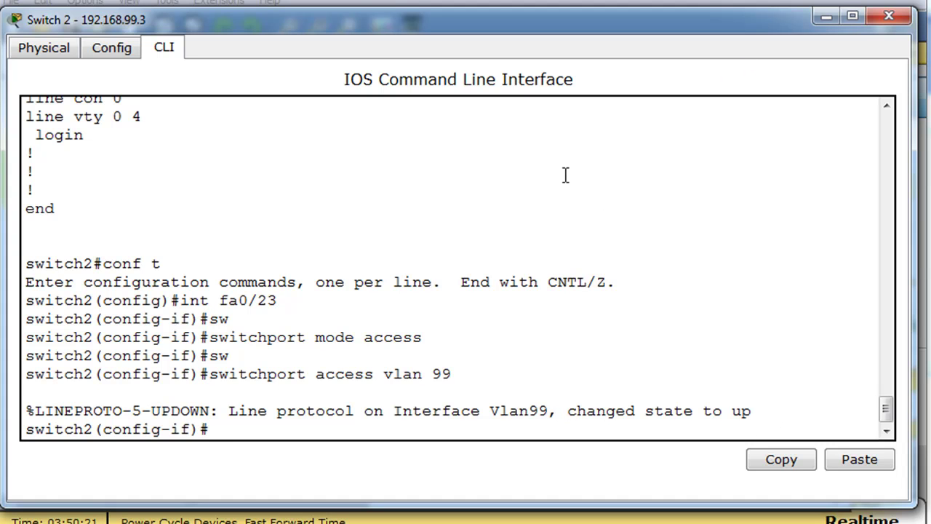
key(ctrl+z)
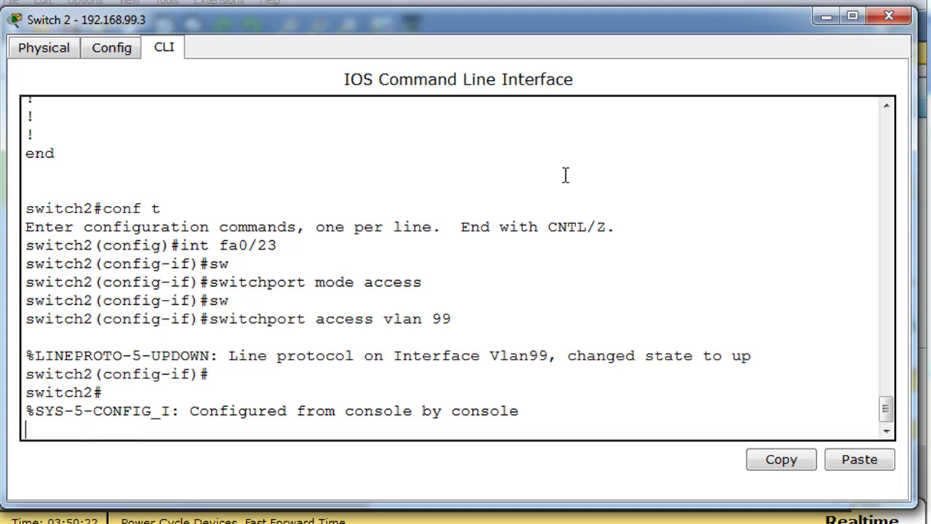
key(Return)
- Ping 192.168.99.2 from switch2, rerunning it after 0% until 4 of 5 replies succeed
text(ping 192.168.99.2)
key(Return)
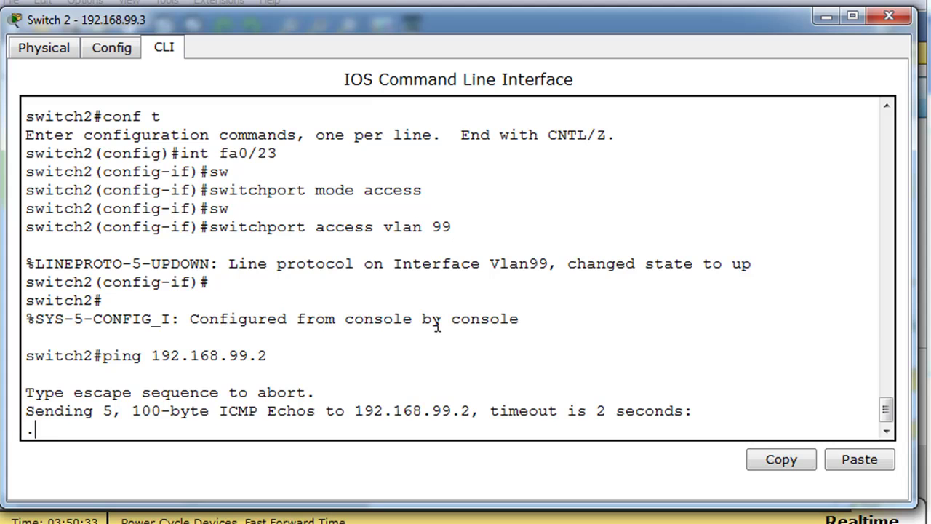
mouse_move(573, 22)
mouse_down()
mouse_move(594, 19)
mouse_move(579, 12)
mouse_up()
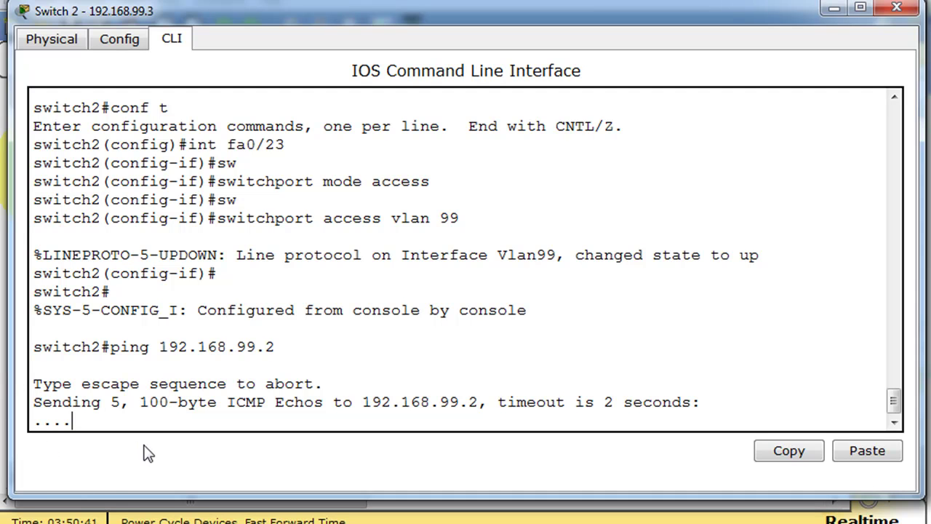
key(Up)
key(Return)
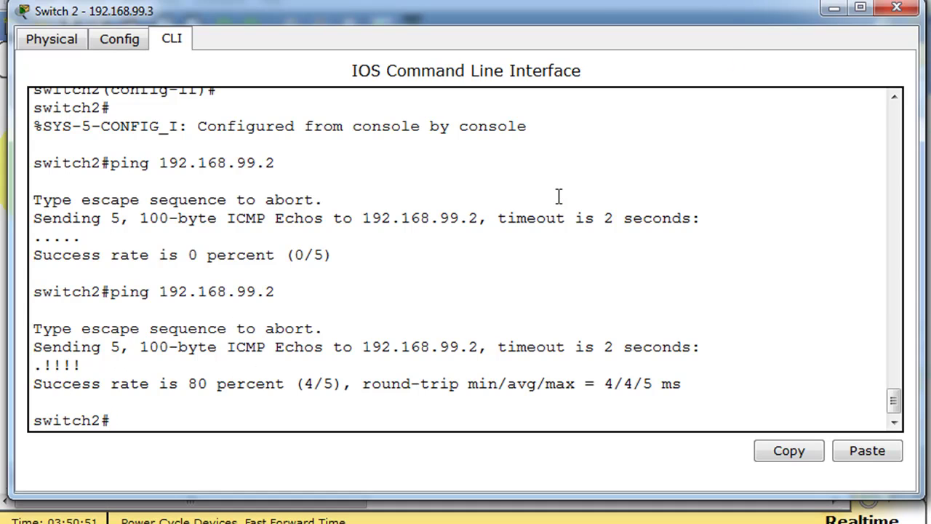
drag(608, 9, 597, 412)
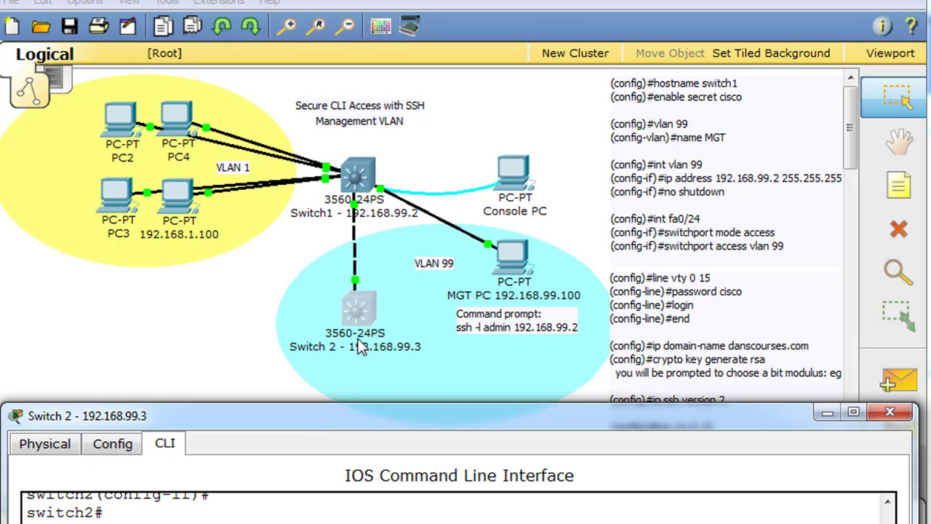
- SSH version 2 into 192.168.99.2 with the login username and password, reaching switch1>
drag(524, 422, 521, 7)
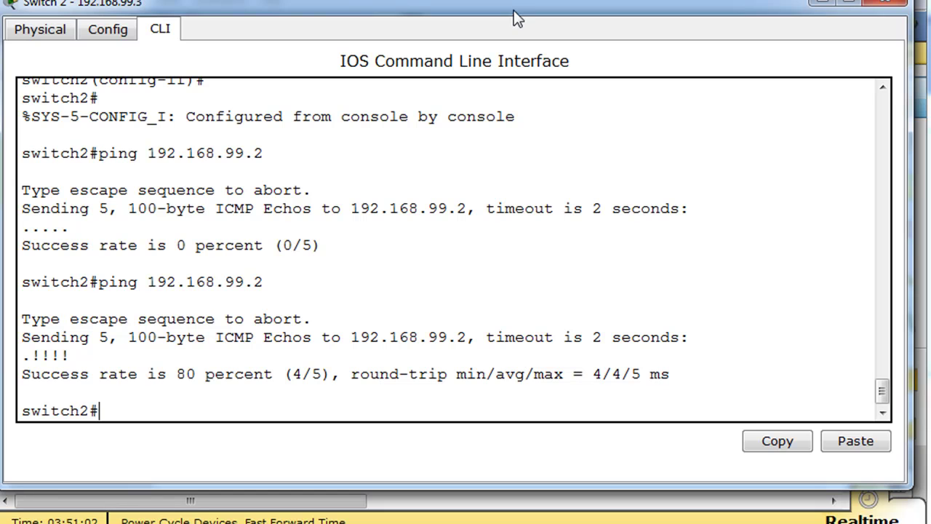
text(ssh ?)
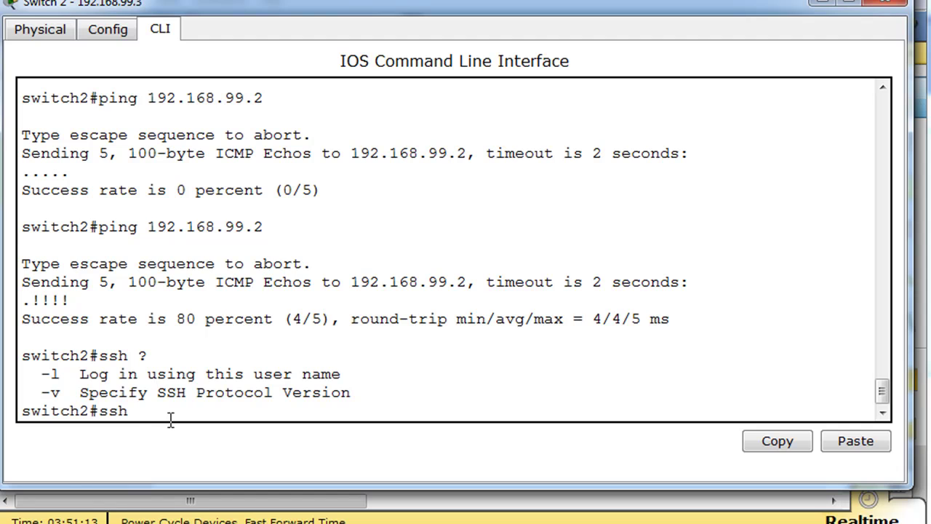
text(v 2 -l dan)
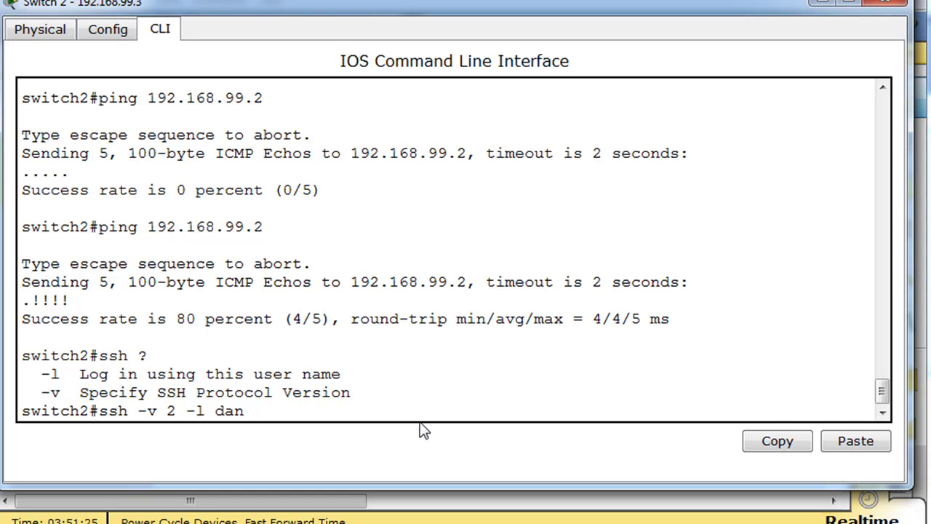
text( ?)
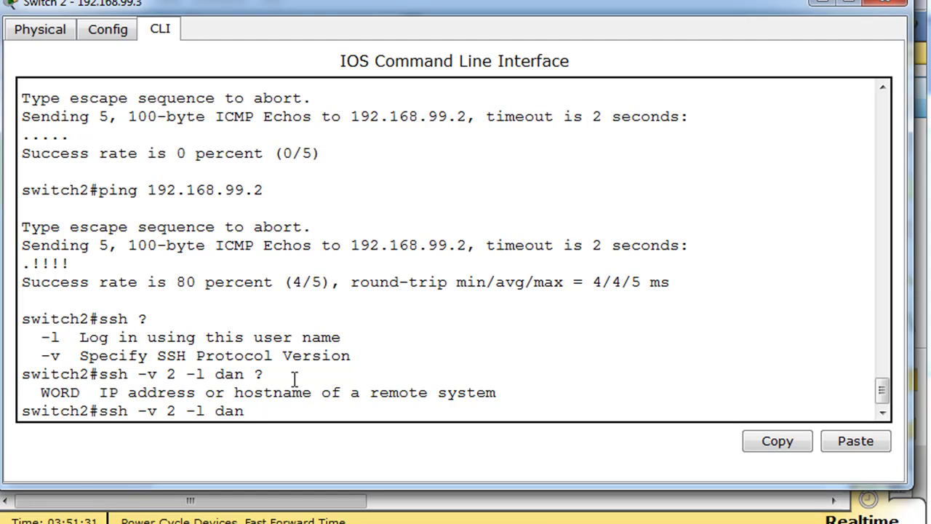
text(192.168.99.2)
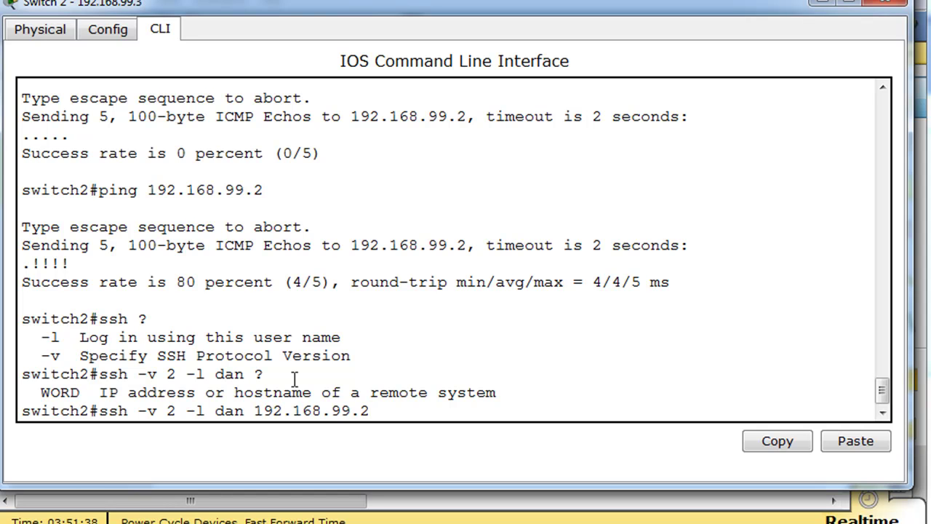
key(Return)
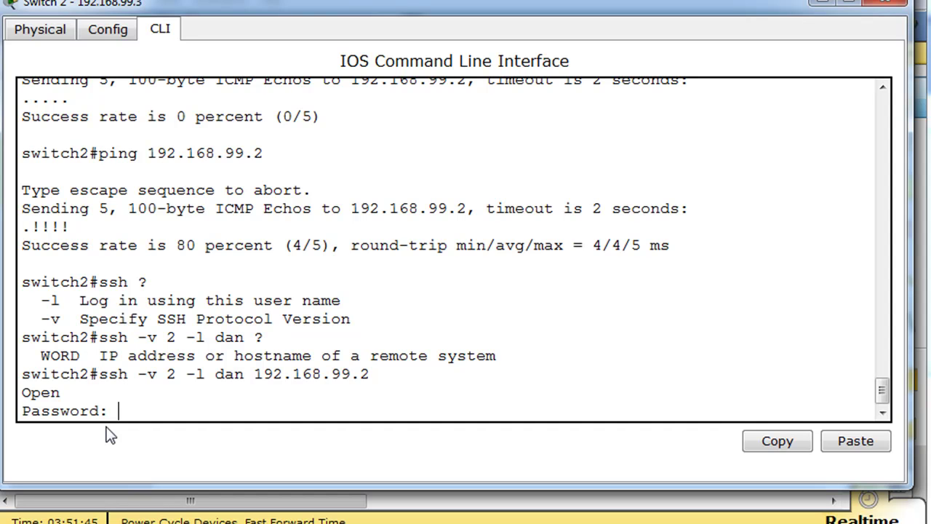
key(Return)
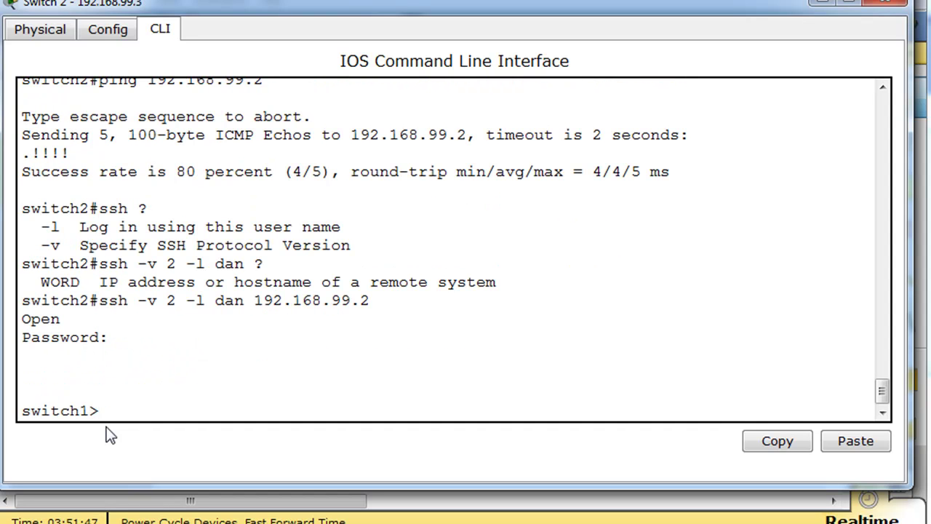